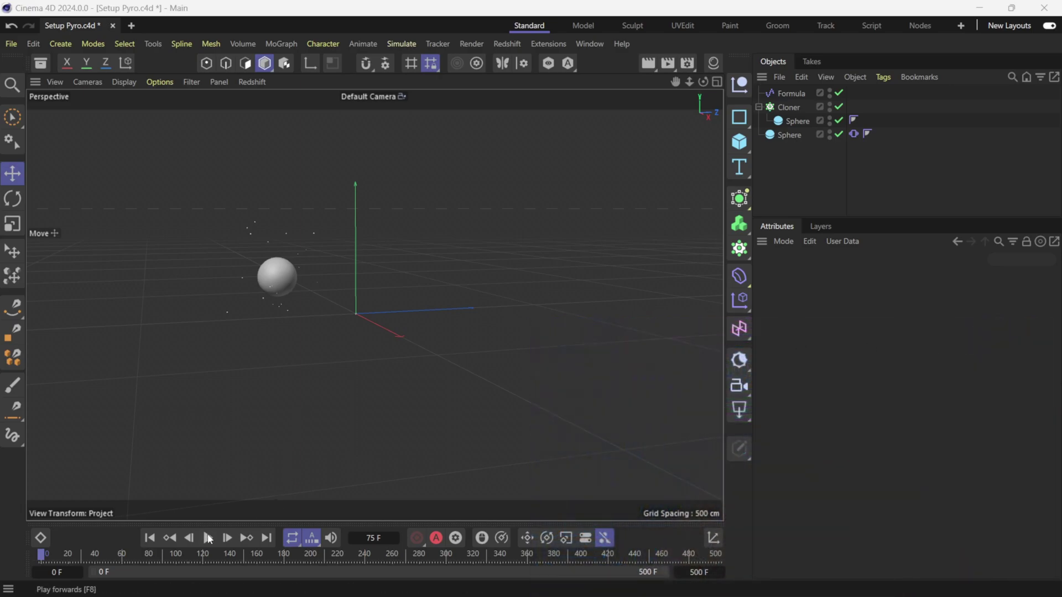
Step: Play back the animation to check the motion of the sphere and its clones, stop it and return to the first frame
click(207, 538)
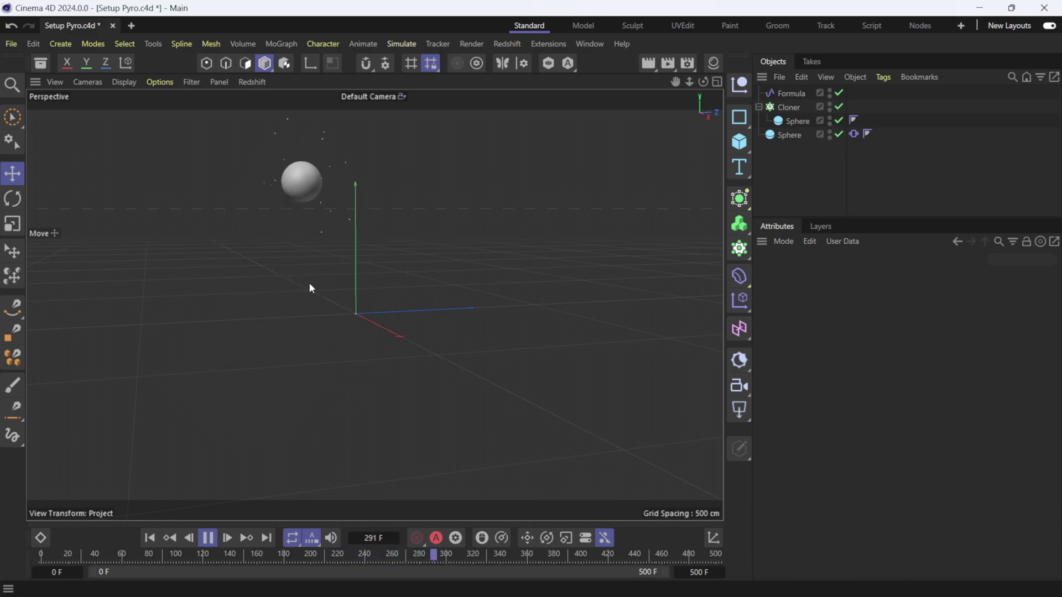
click(212, 540)
click(150, 538)
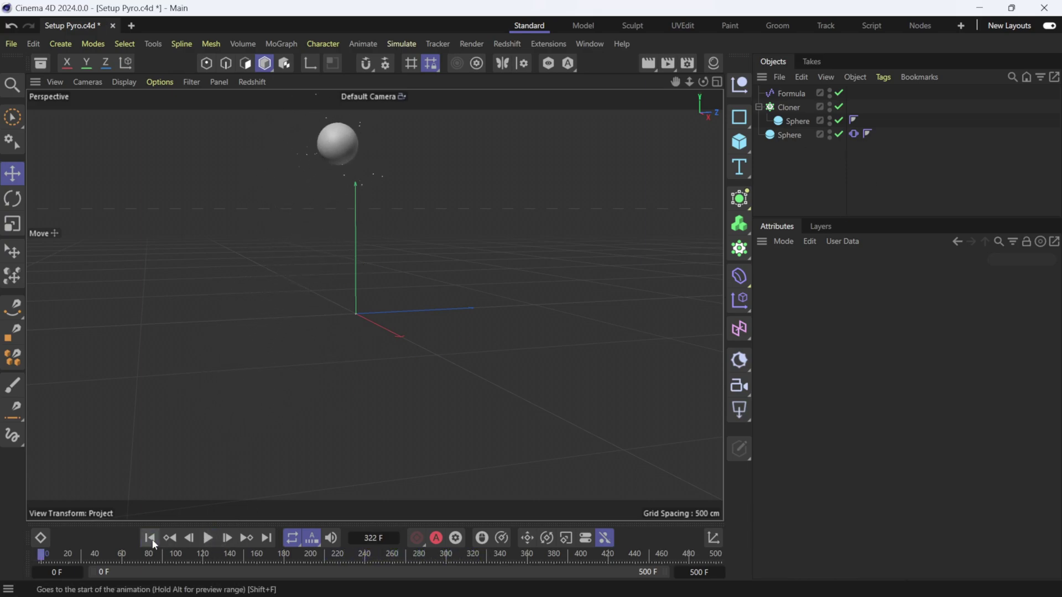
Step: Add a Pyro Emitter simulation tag to the Cloner
alt+middle_drag(320, 282, 406, 324)
scroll(403, 319, up, 3)
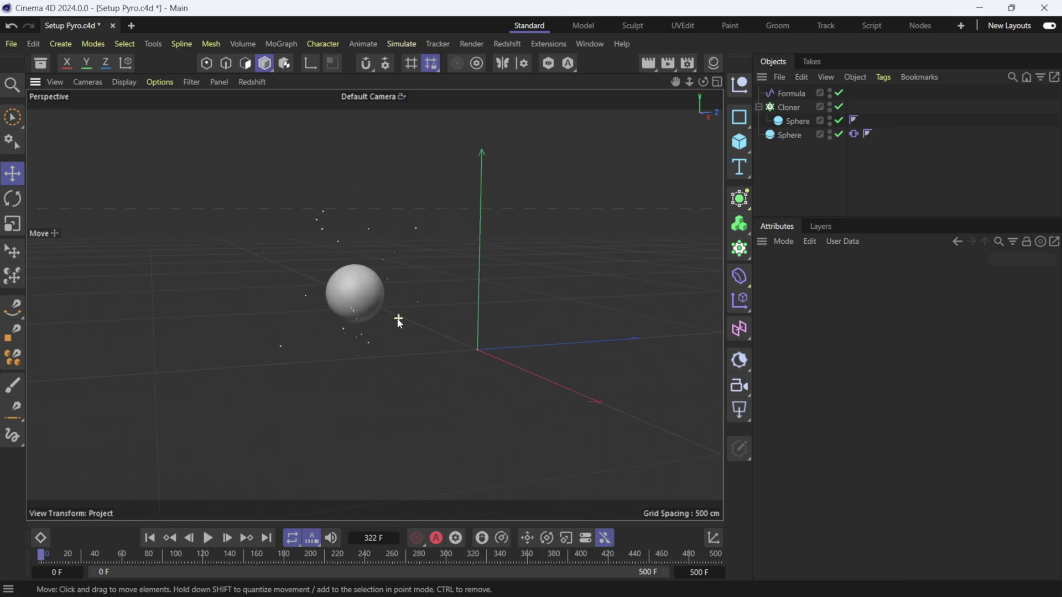
scroll(397, 314, up, 4)
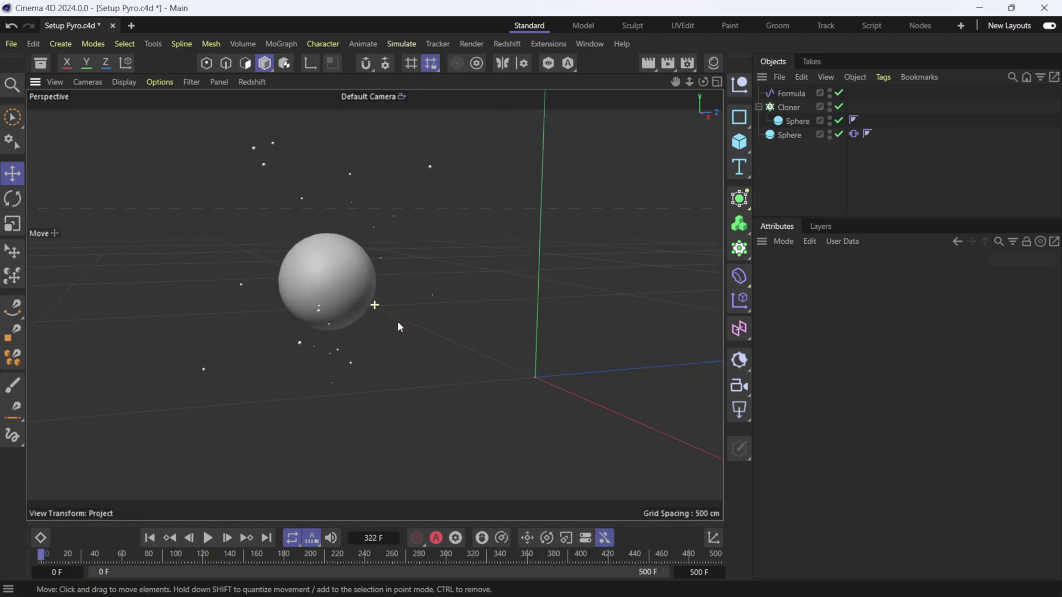
alt+middle_drag(397, 321, 393, 277)
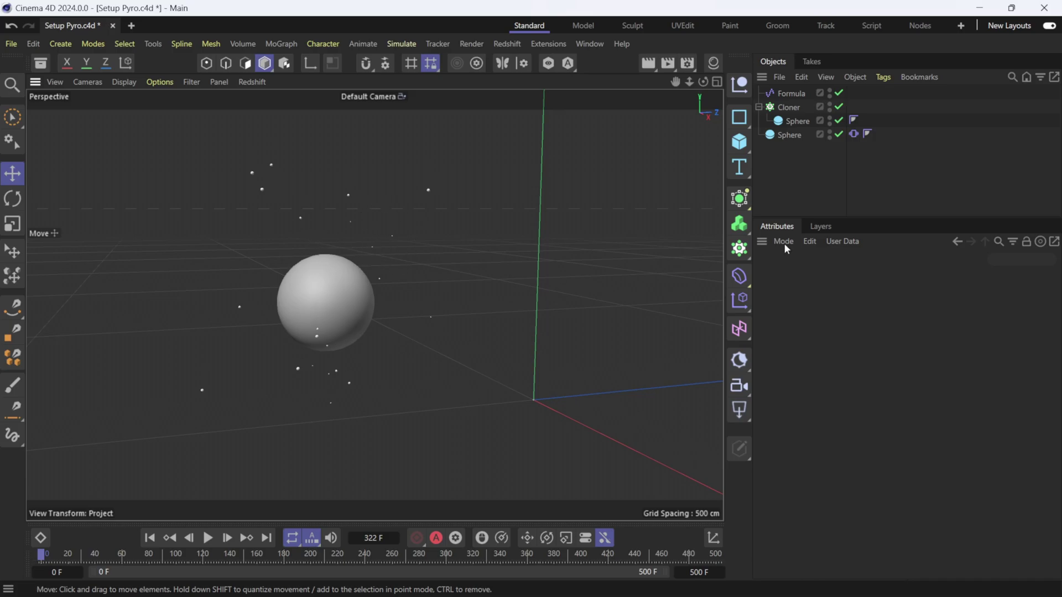
click(789, 108)
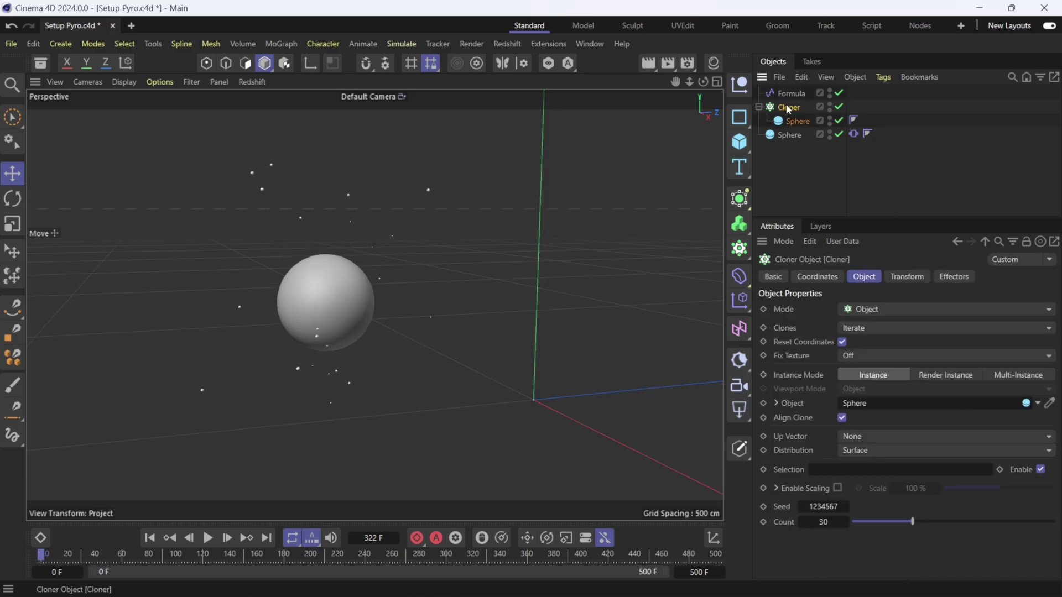
click(885, 78)
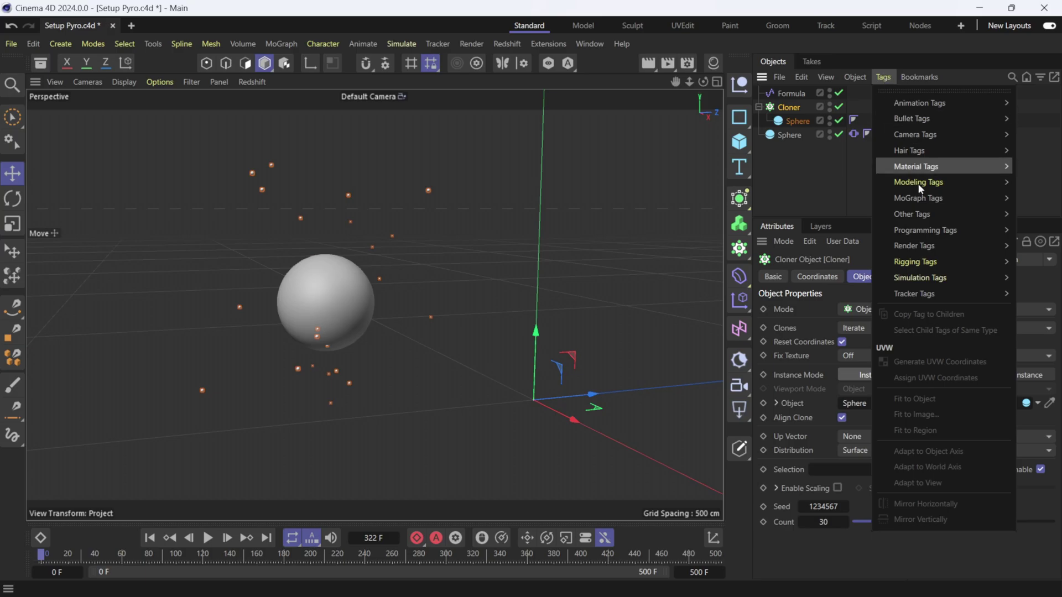
mouse_move(944, 281)
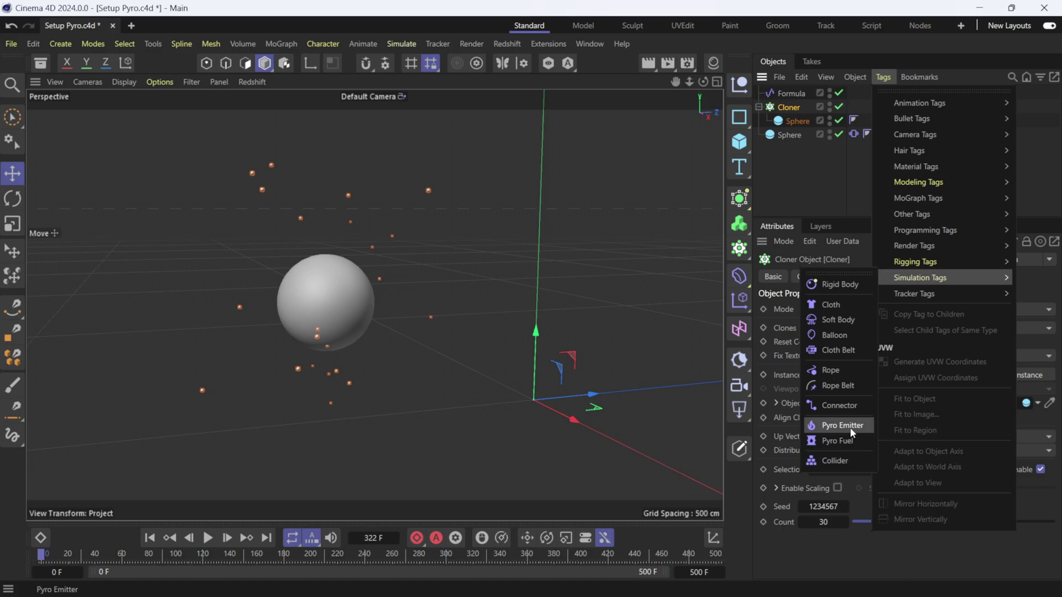
click(824, 428)
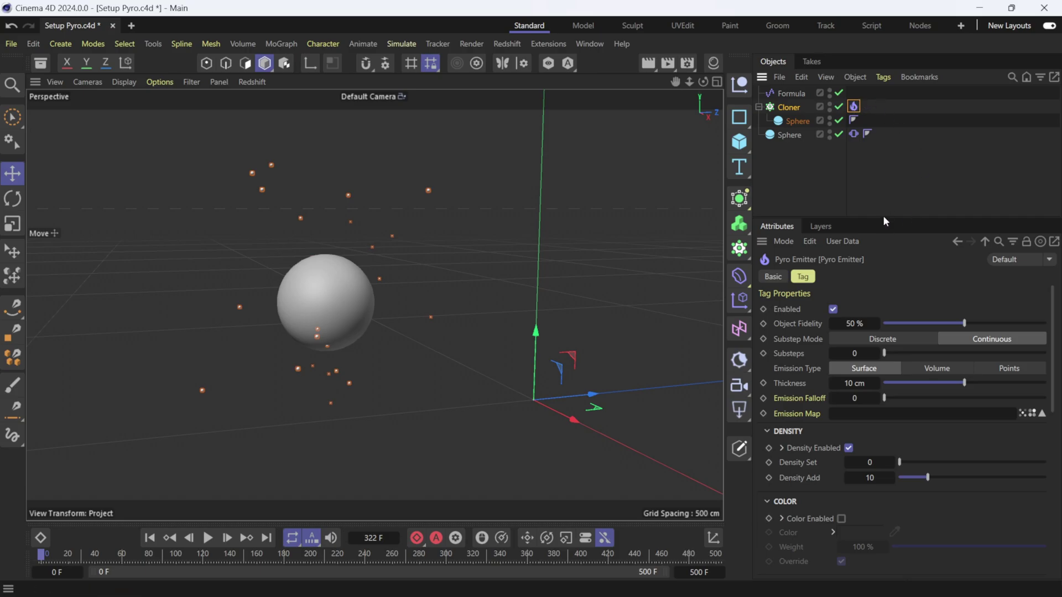
Step: Set the Pyro Emitter's Density Set to 2 and its surface emission thickness to 3 cm
drag(883, 219, 879, 168)
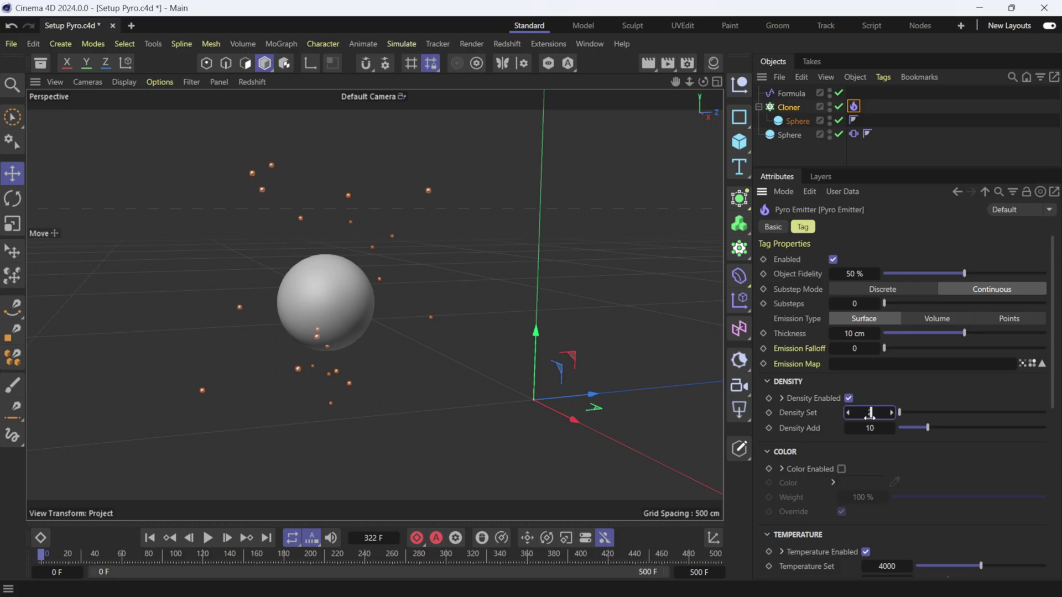
key(Return)
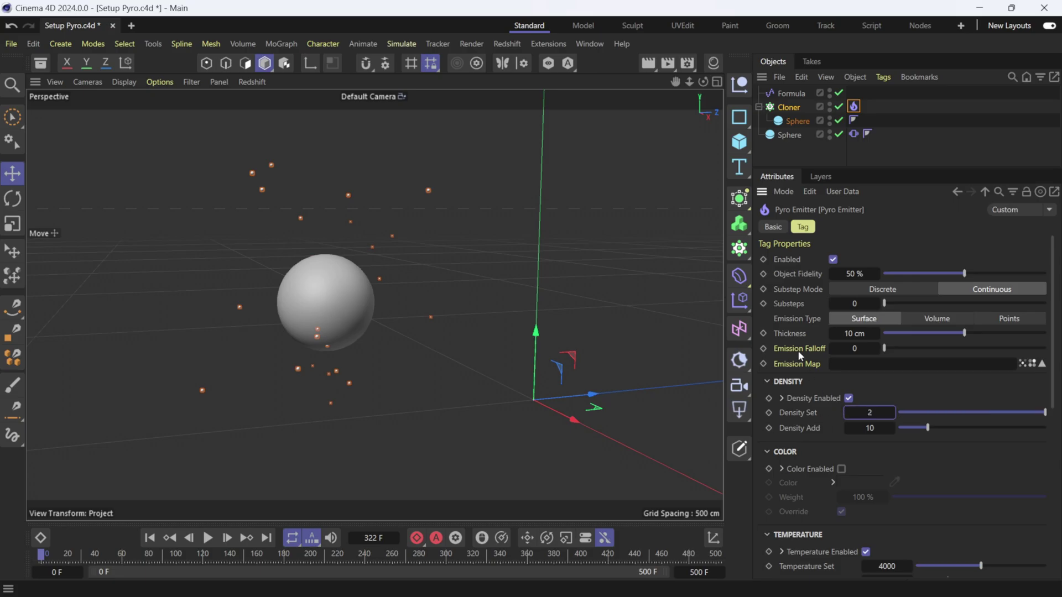
click(854, 333)
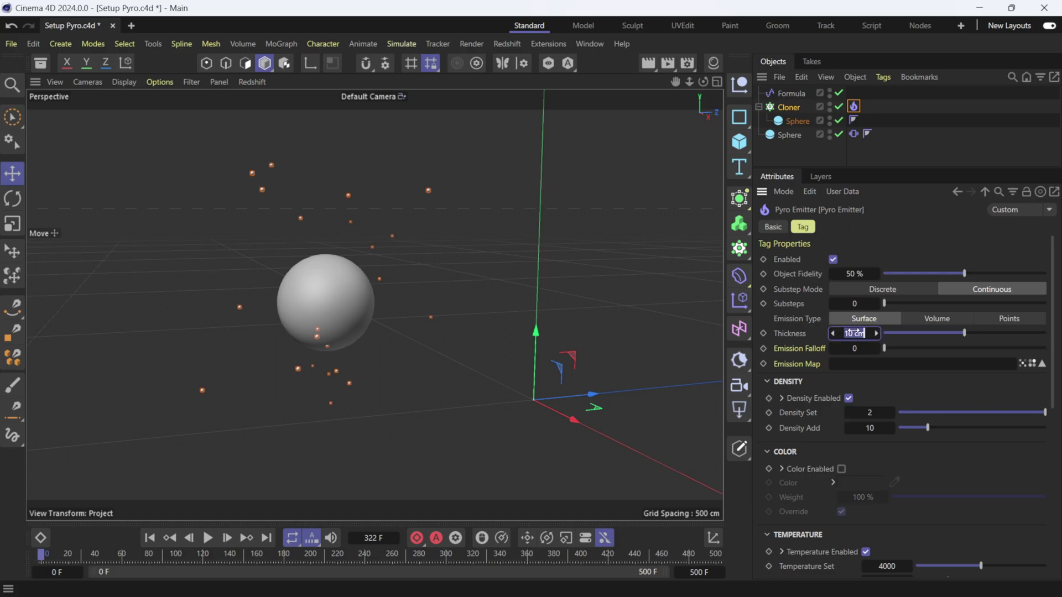
text(3)
key(Return)
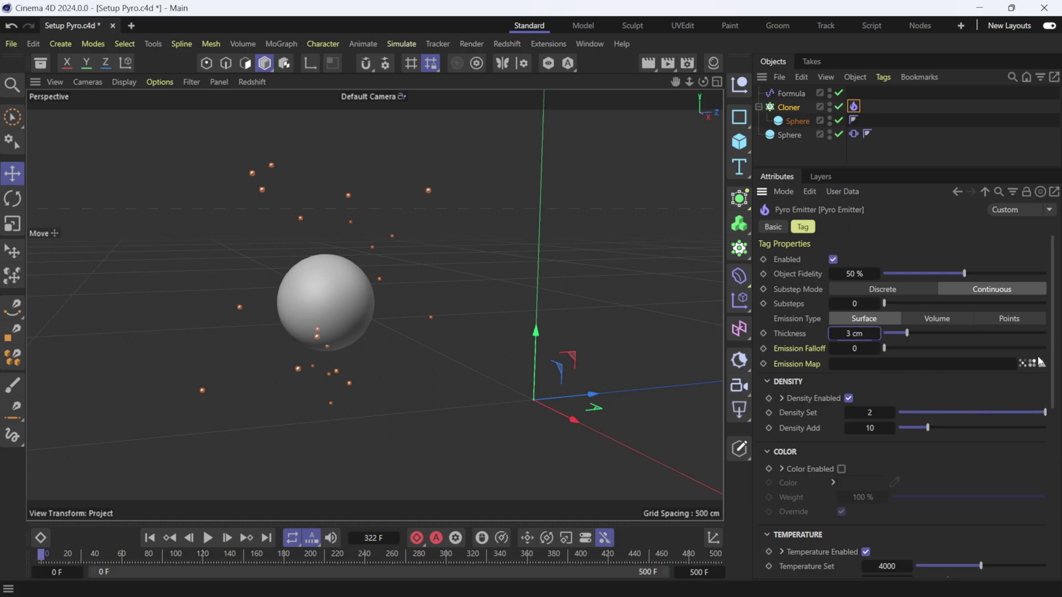
Step: Set the Pyro Emitter's Temperature Set value to 40000
drag(1055, 345, 1058, 407)
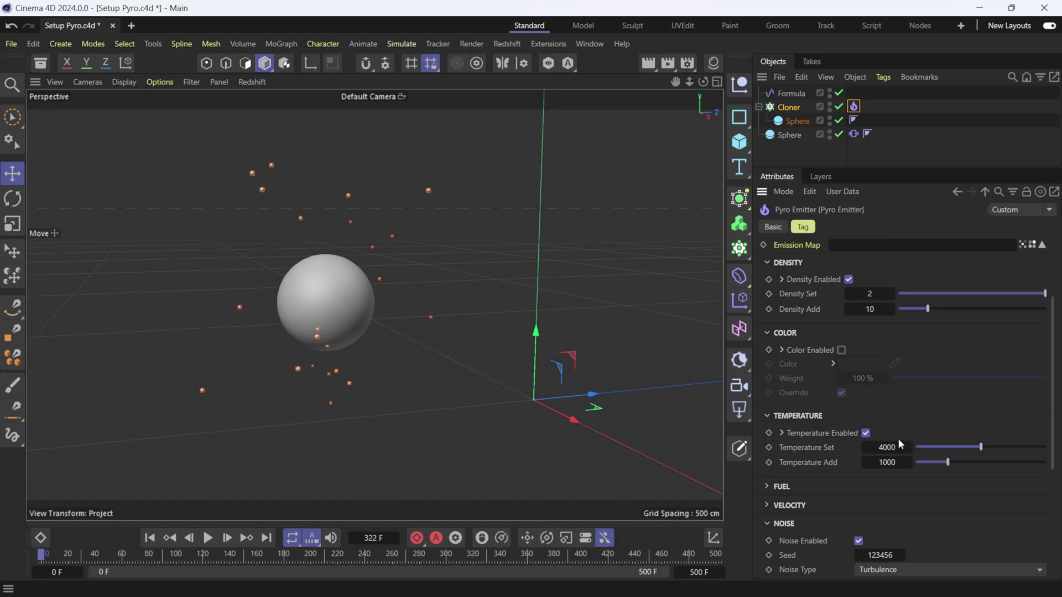
text(0)
key(Return)
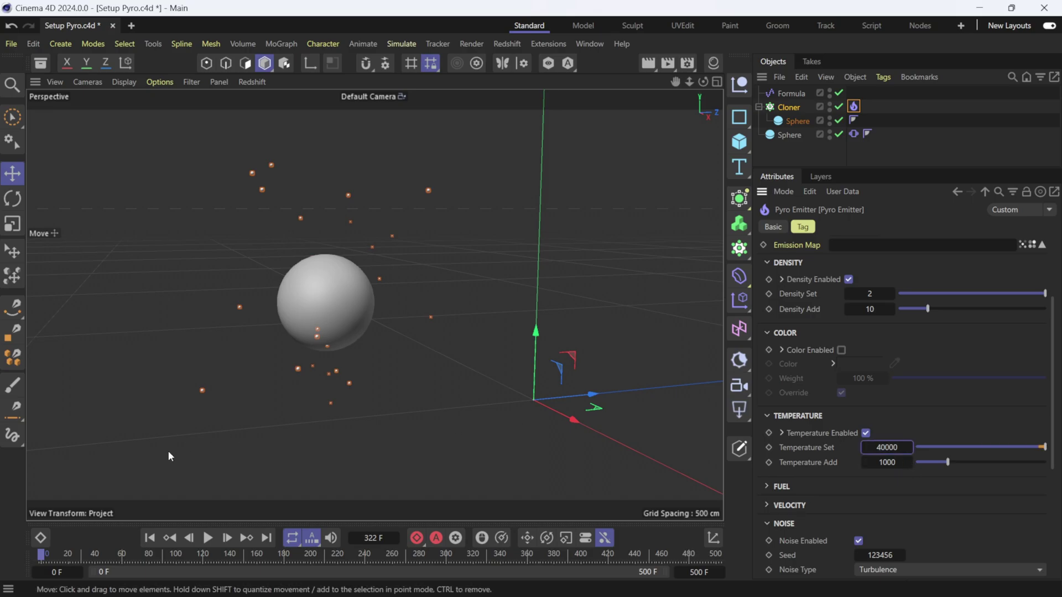
Step: Play the simulation to preview the fire and smoke coming from the clones
click(208, 538)
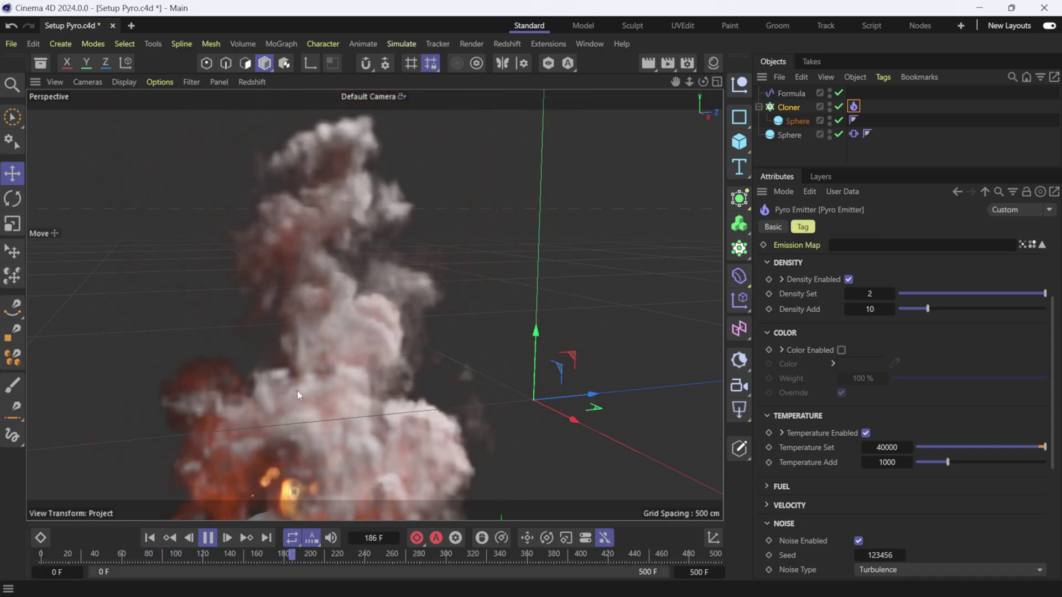
scroll(297, 390, down, 5)
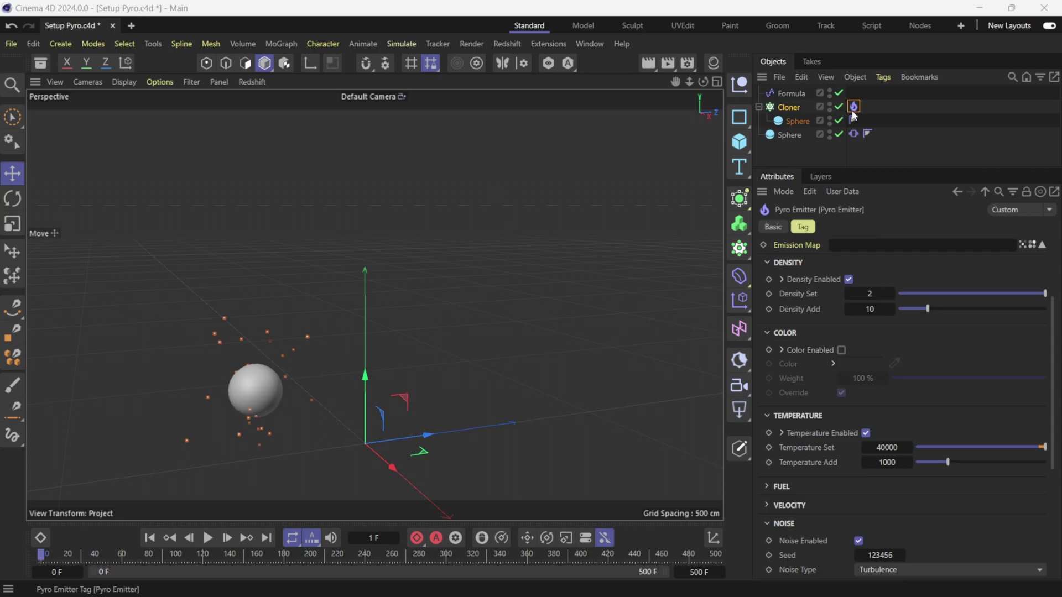
Step: Add a Simulation Scene object and create a Pyro output object from its Pyro settings
drag(842, 168, 838, 297)
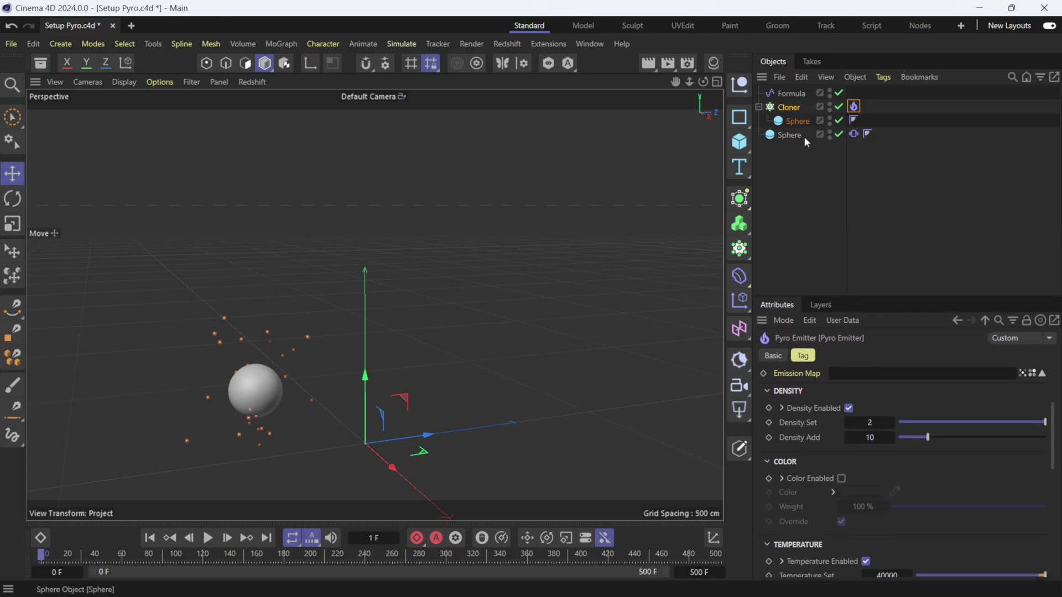
click(777, 93)
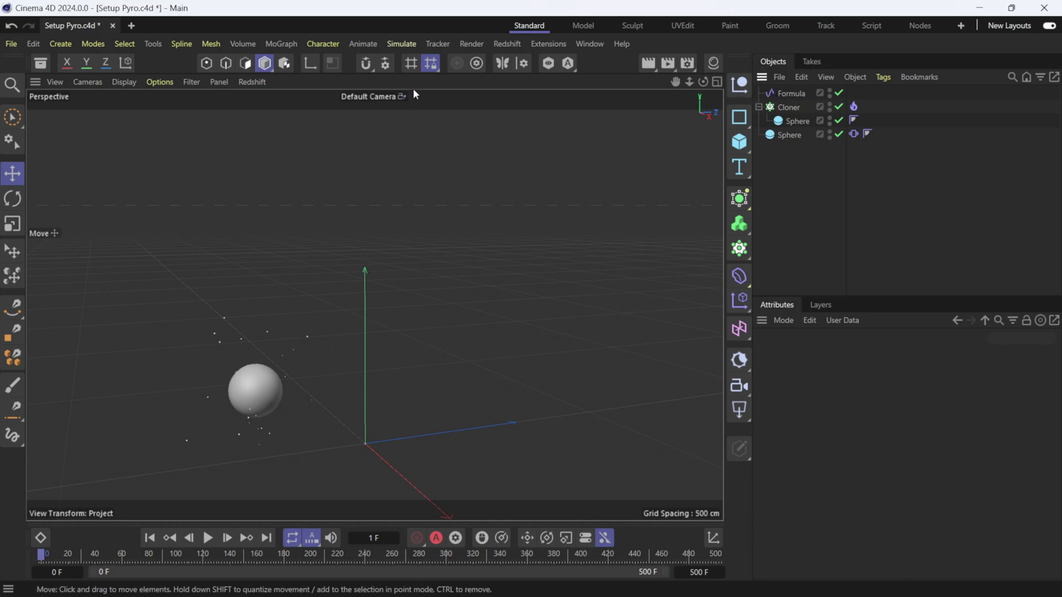
click(410, 47)
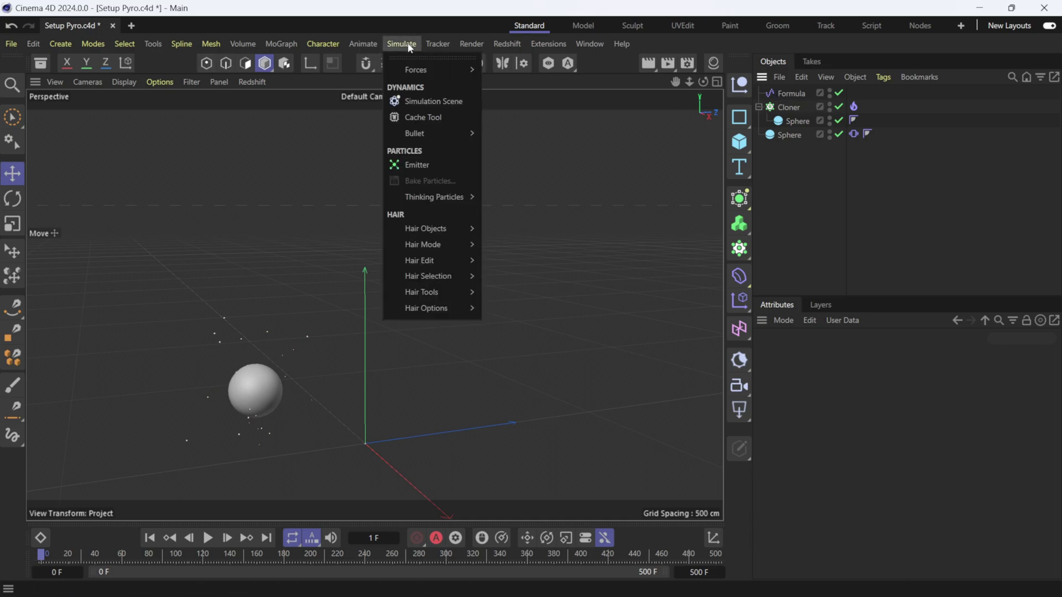
click(441, 101)
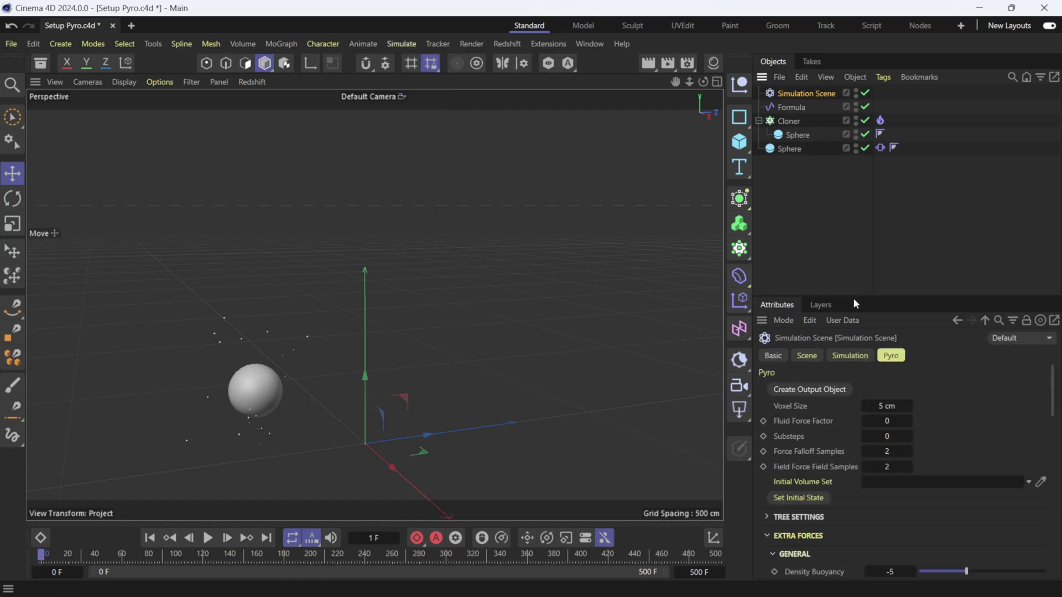
drag(855, 297, 860, 210)
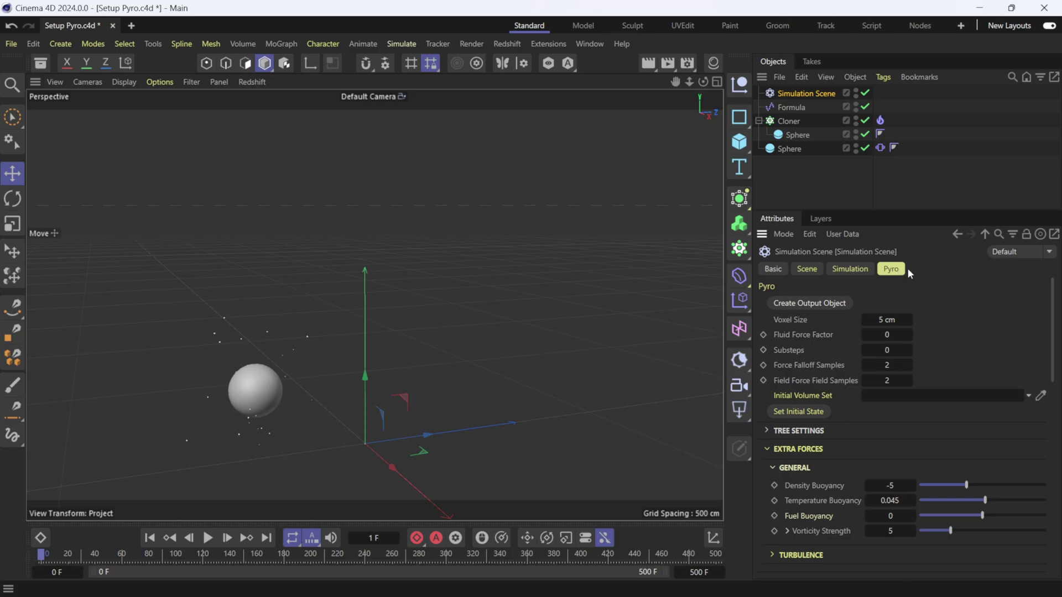
click(822, 303)
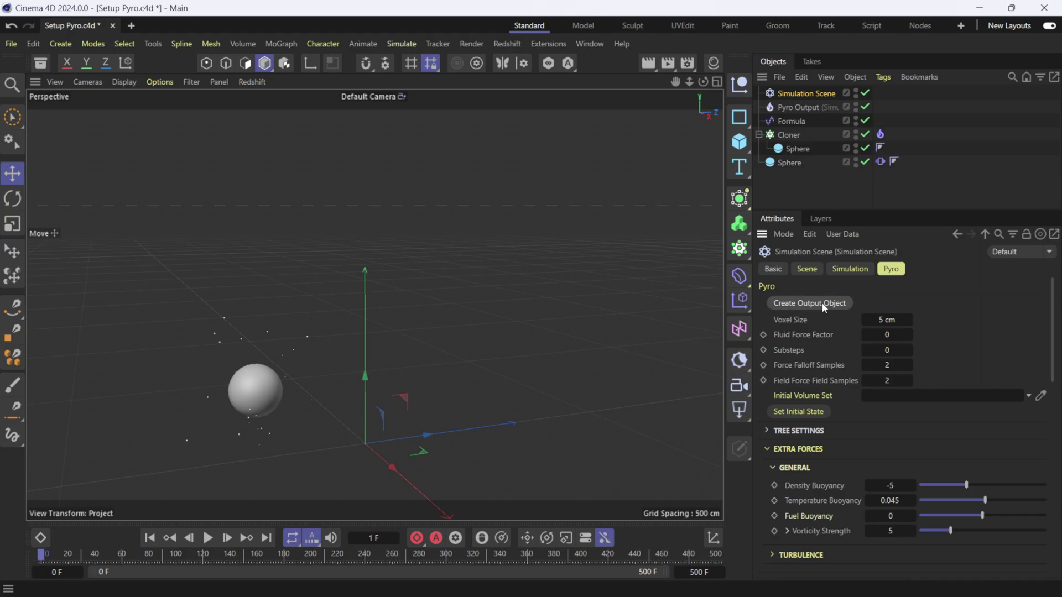
Step: Delete the Simulation Scene object while keeping the Pyro Output object in the scene
drag(868, 210, 868, 332)
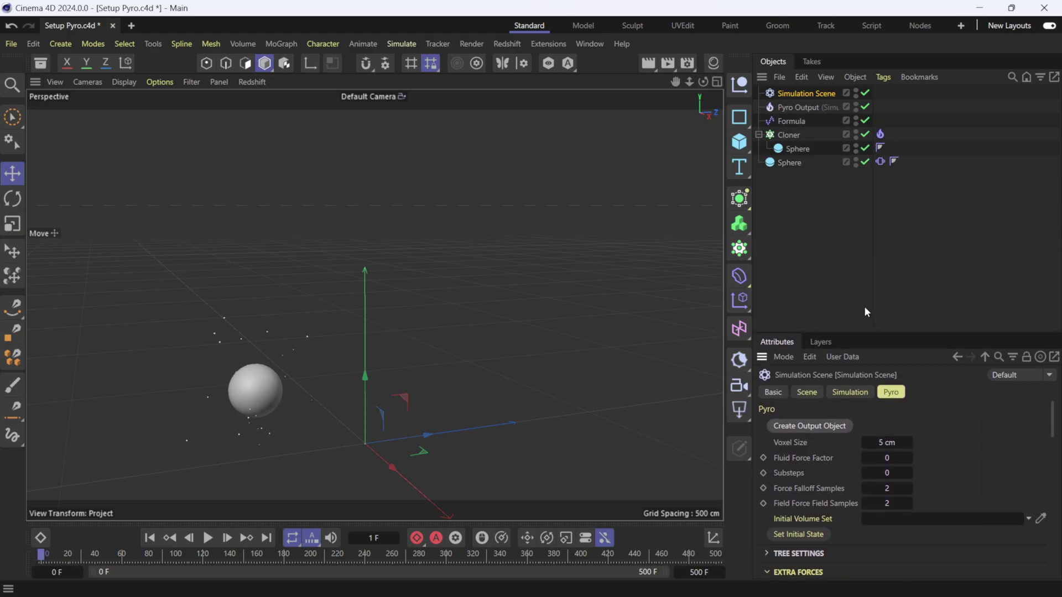
drag(875, 108, 929, 111)
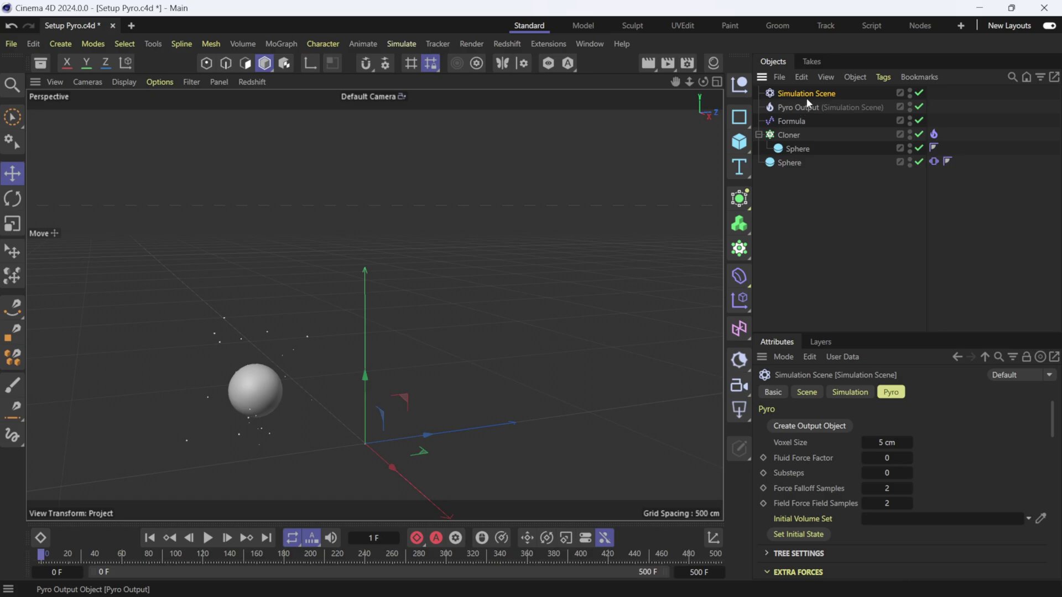
key(Delete)
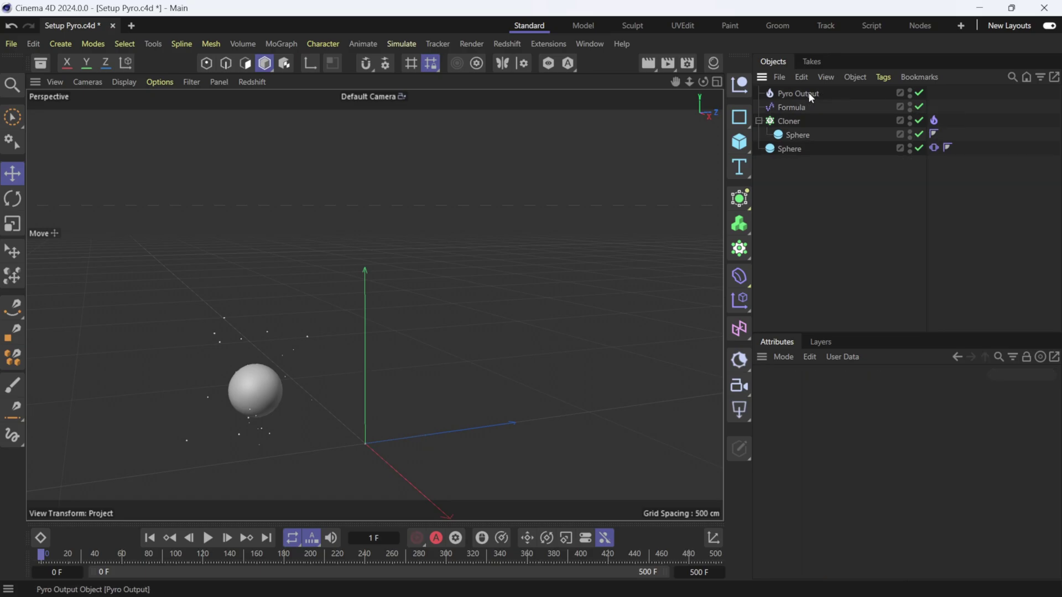
Step: Add the Frame Rate token to the Pyro Output's cache template filename, giving $fps$fps$prj_$frame.vdb, and enable its cache
click(809, 93)
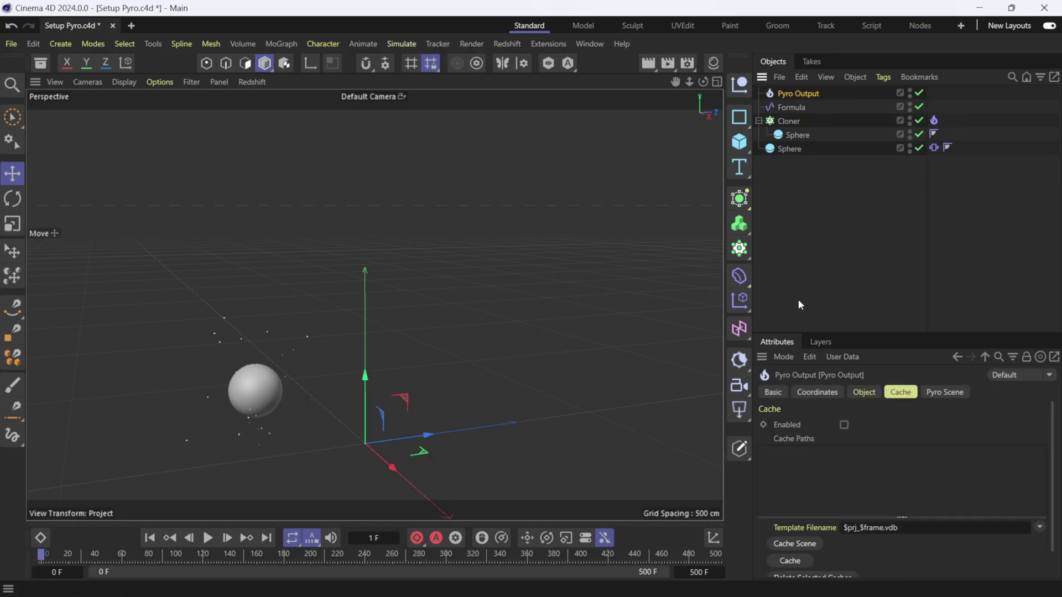
drag(849, 333, 859, 188)
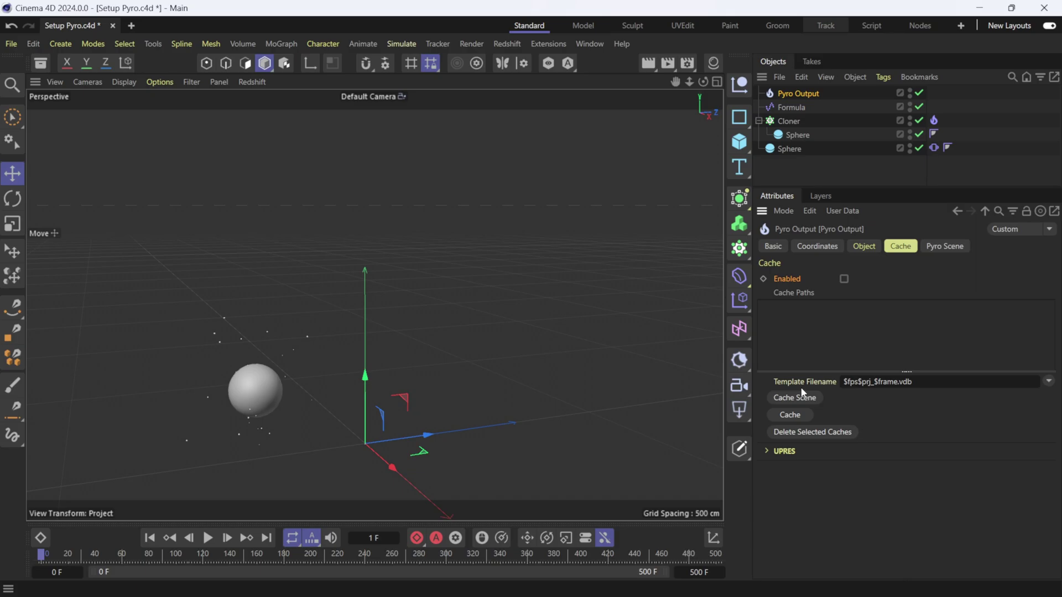
click(1049, 381)
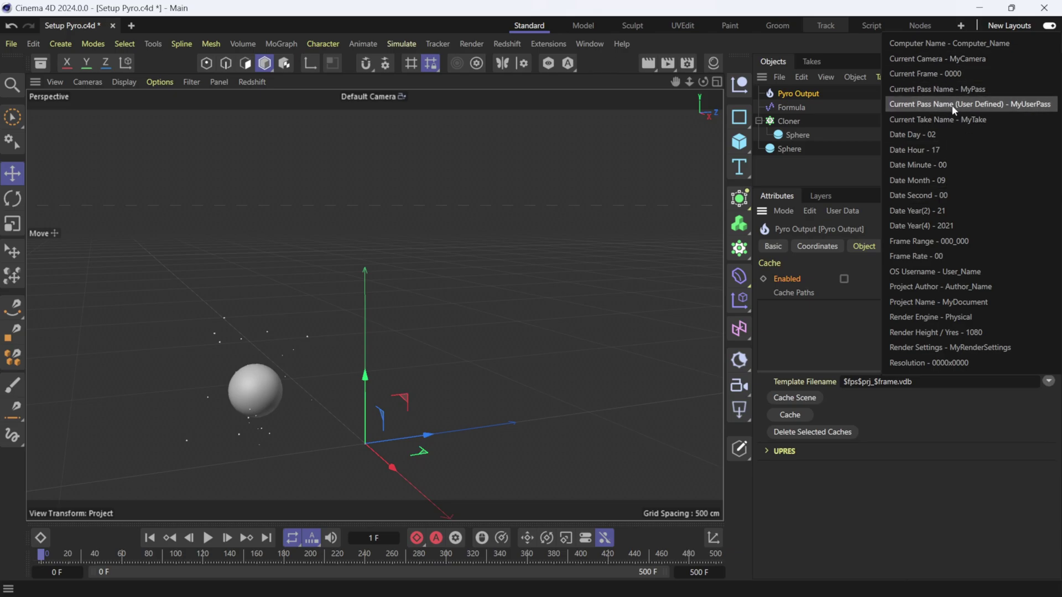
click(921, 257)
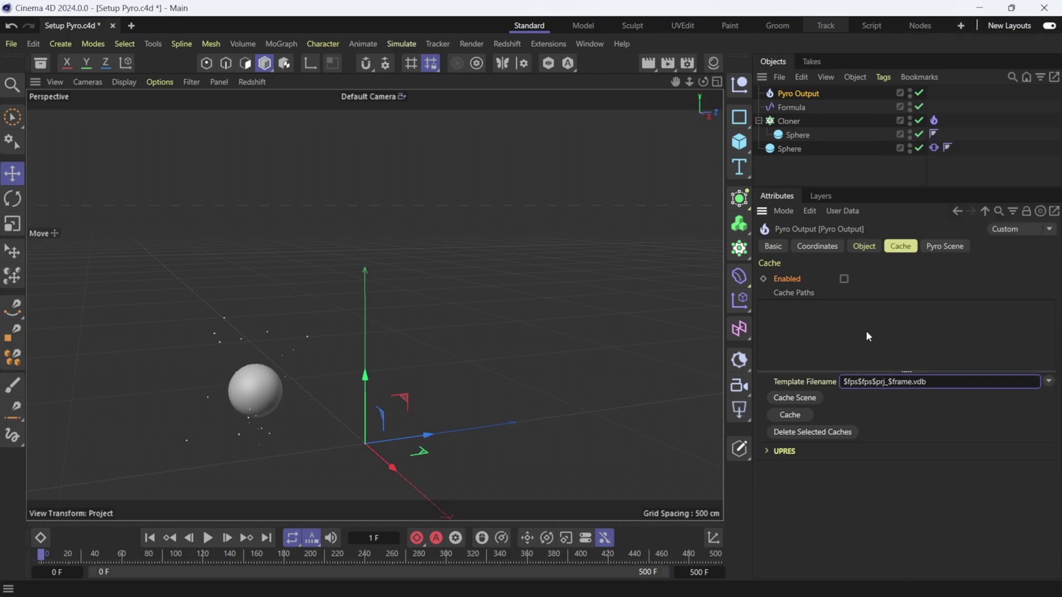
click(845, 279)
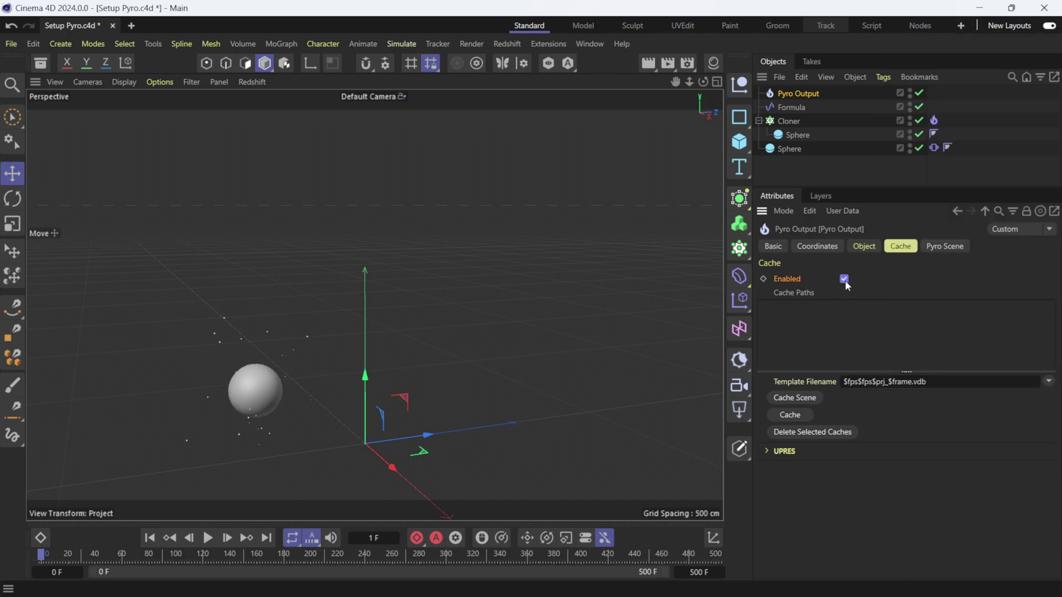
Step: Link the Pyro Output to the default simulation scene and return to its cache settings
click(953, 254)
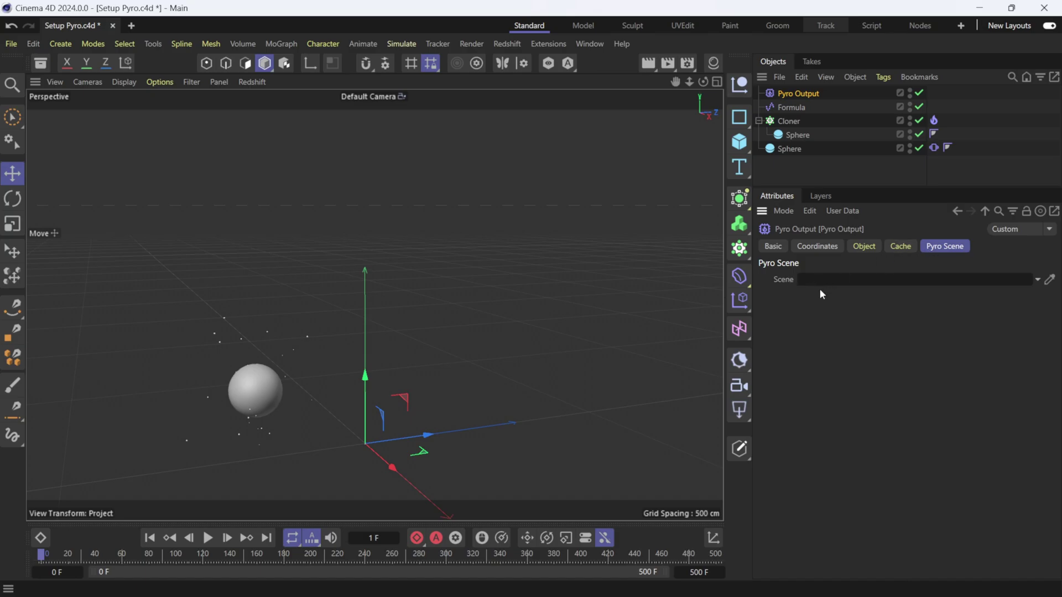
click(1039, 280)
click(1008, 297)
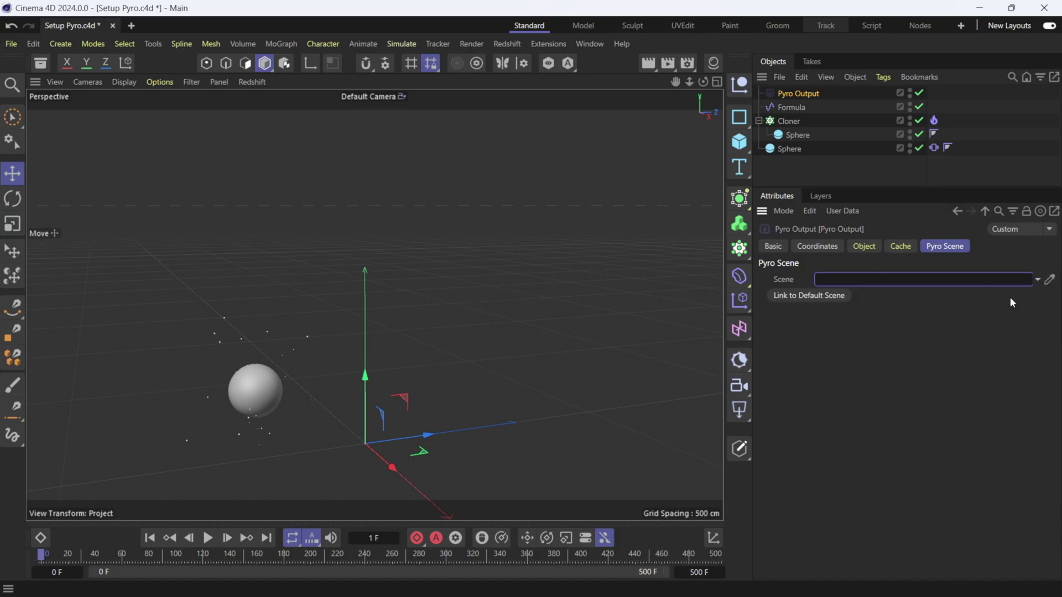
click(817, 297)
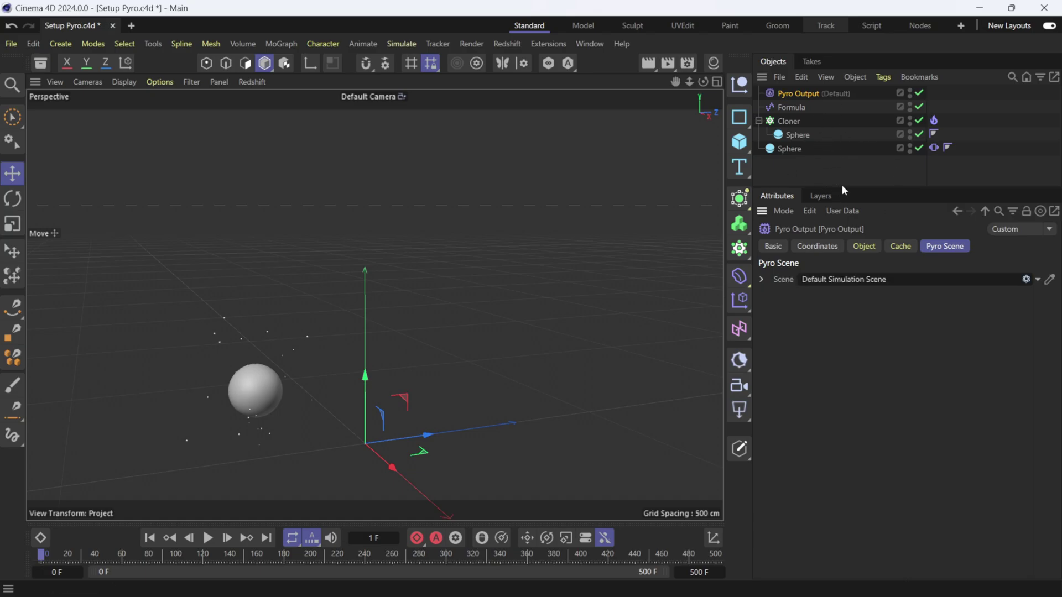
click(902, 247)
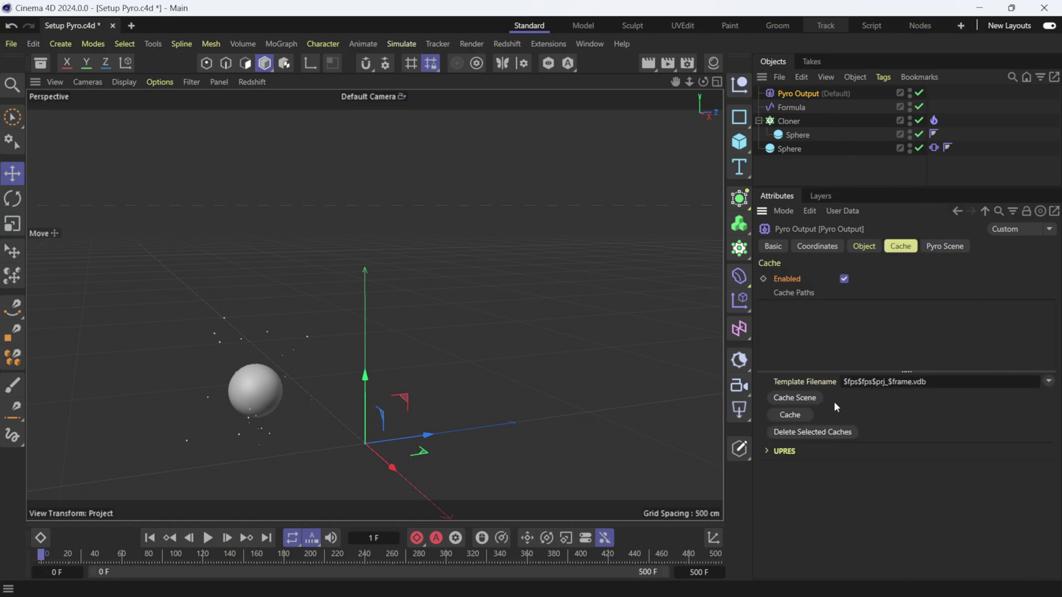
Step: Cache the whole scene's Pyro simulation and store the cache files at the project location
click(794, 399)
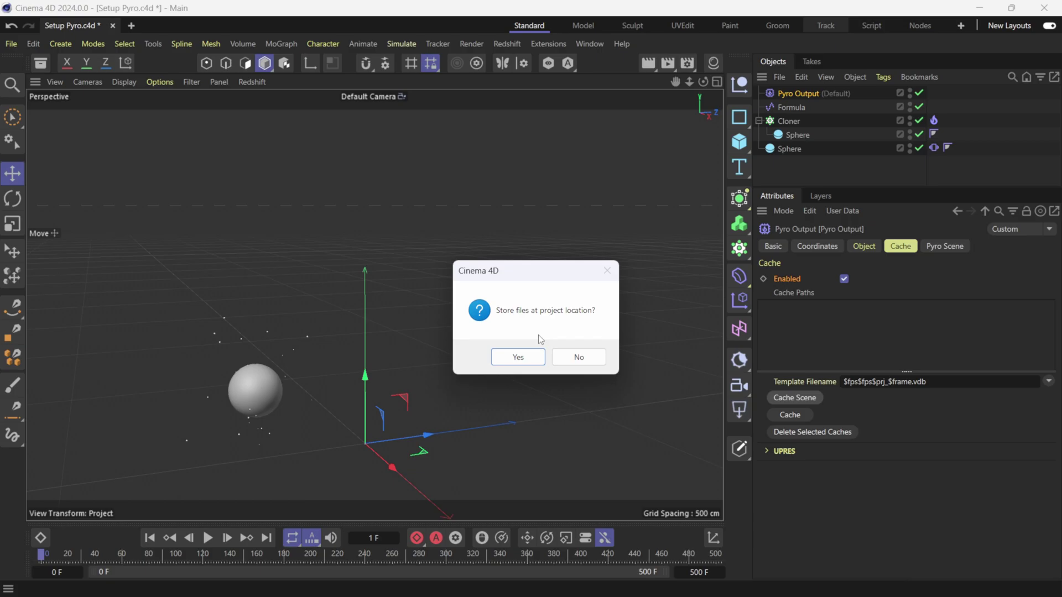
click(532, 356)
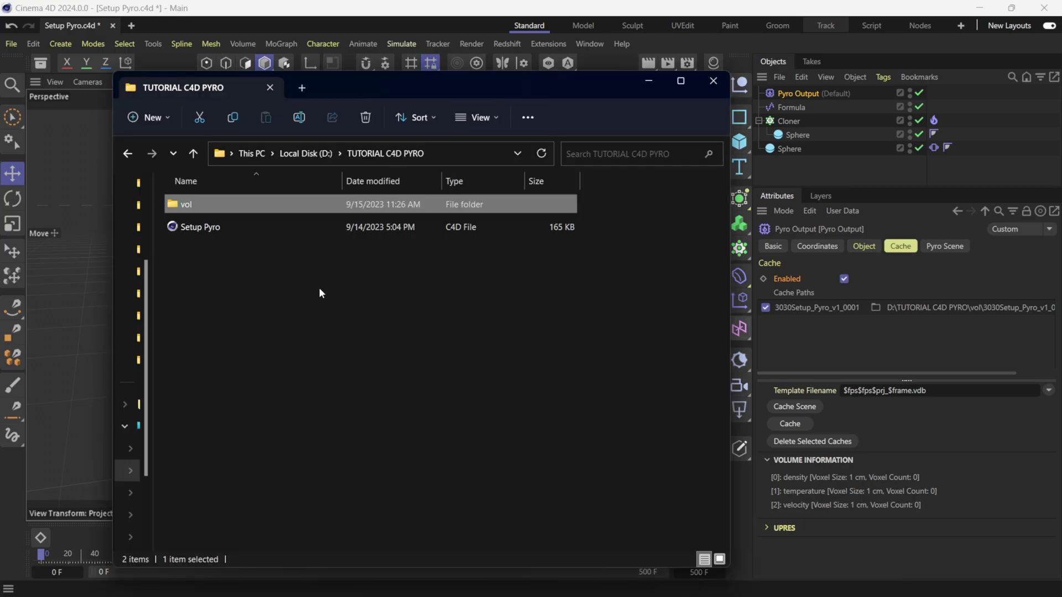
Step: Open the vol folder in TUTORIAL C4D PYRO and look through the cached VDB file sequence
click(333, 277)
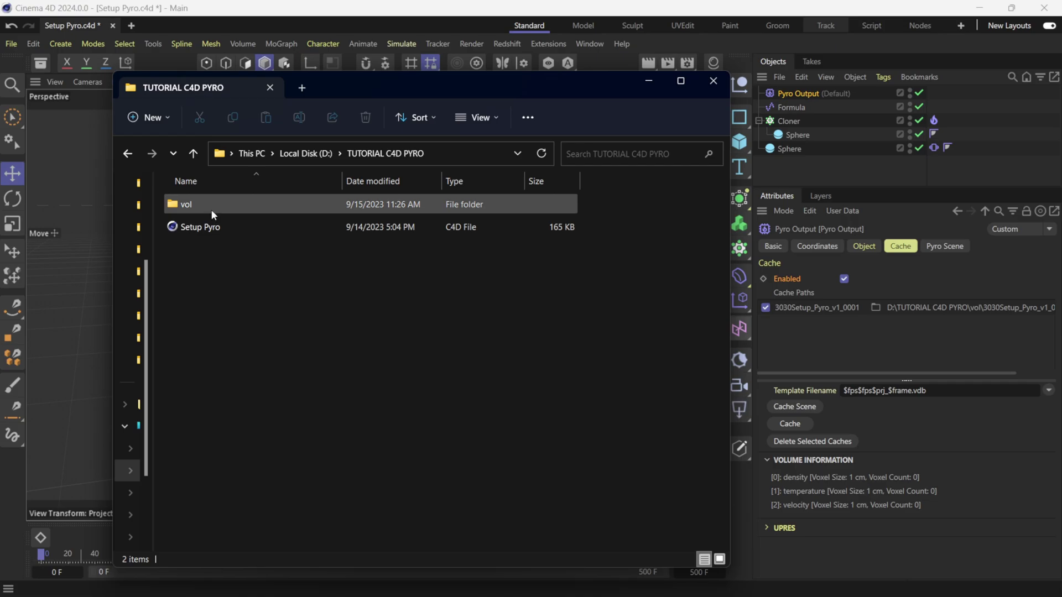
mouse_move(190, 207)
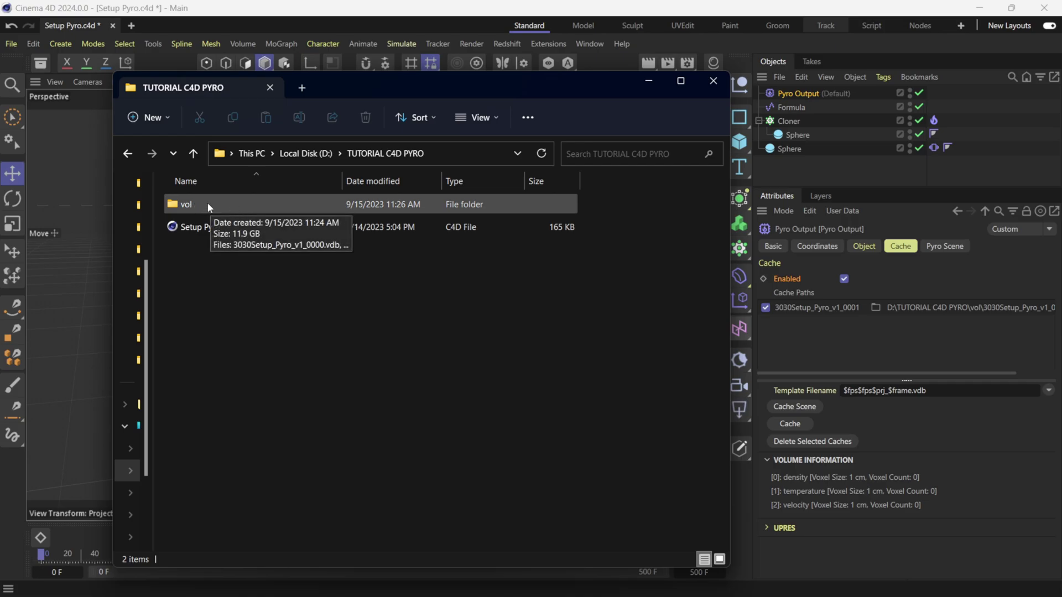
double_click(208, 205)
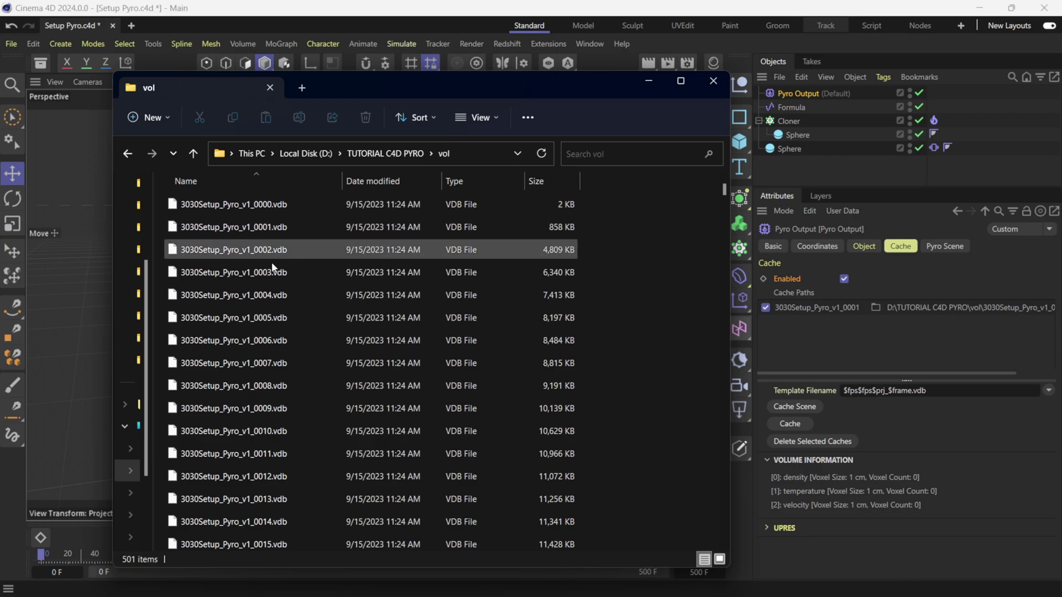
scroll(272, 265, down, 20)
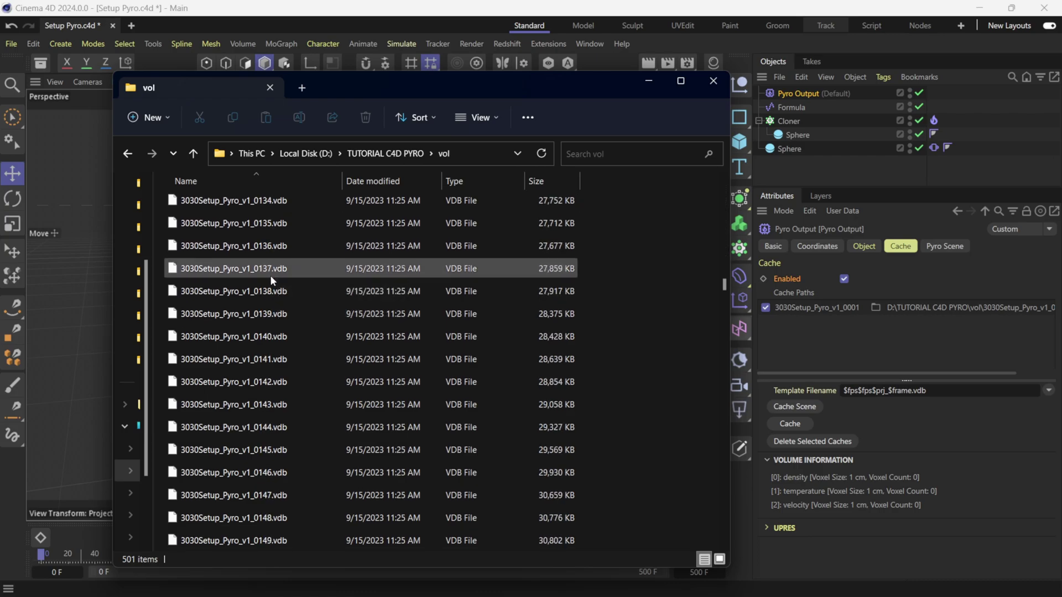
scroll(270, 276, down, 20)
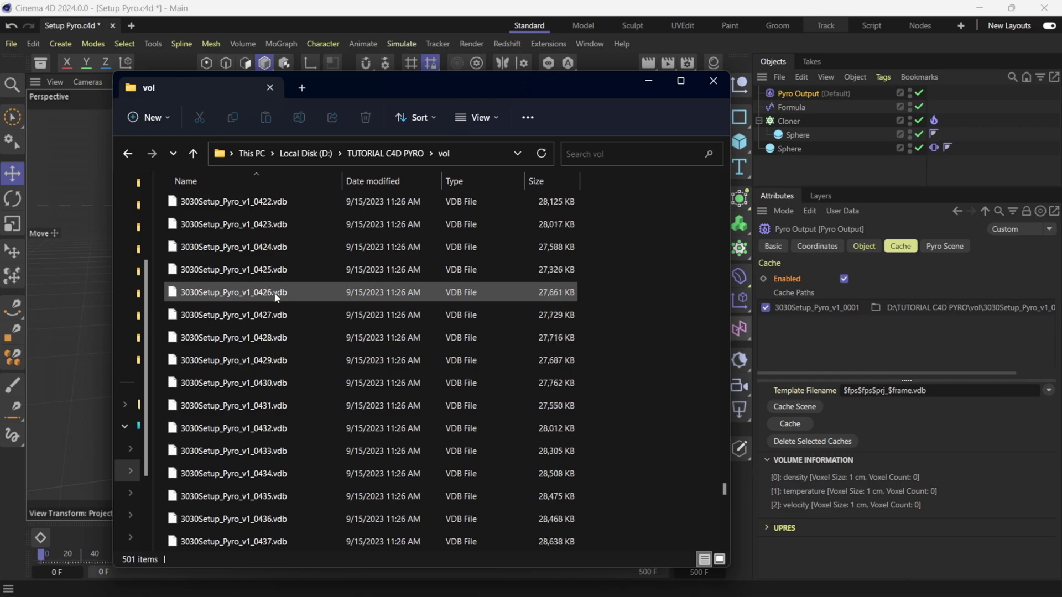
scroll(266, 282, up, 20)
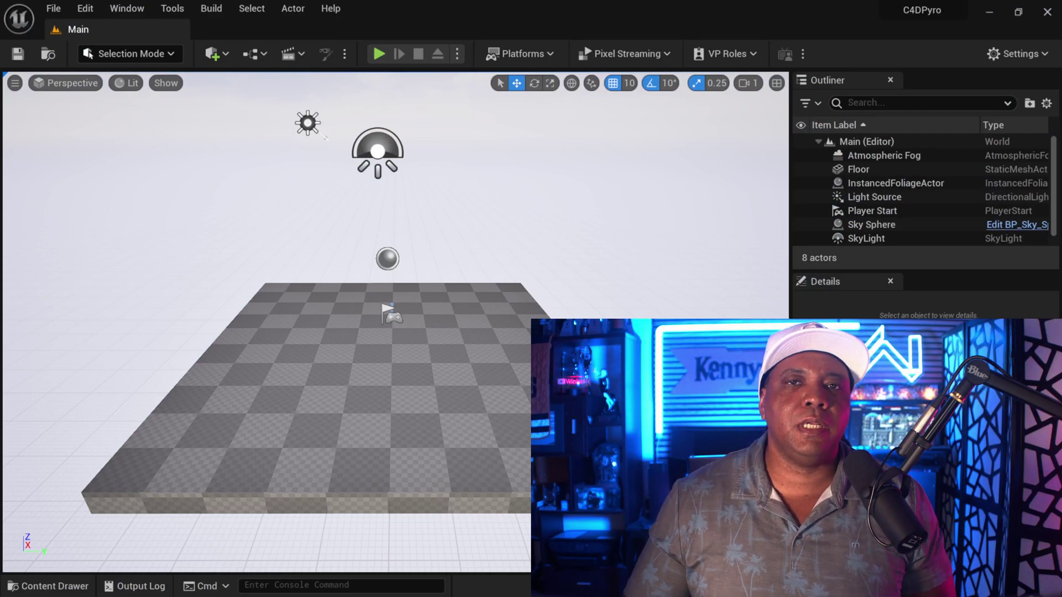
Step: In Unreal Engine, dock the Content Browser in the layout and bring 3030Setup_Pyro_v1_0000.vdb from the vol folder into the Content folder
click(14, 584)
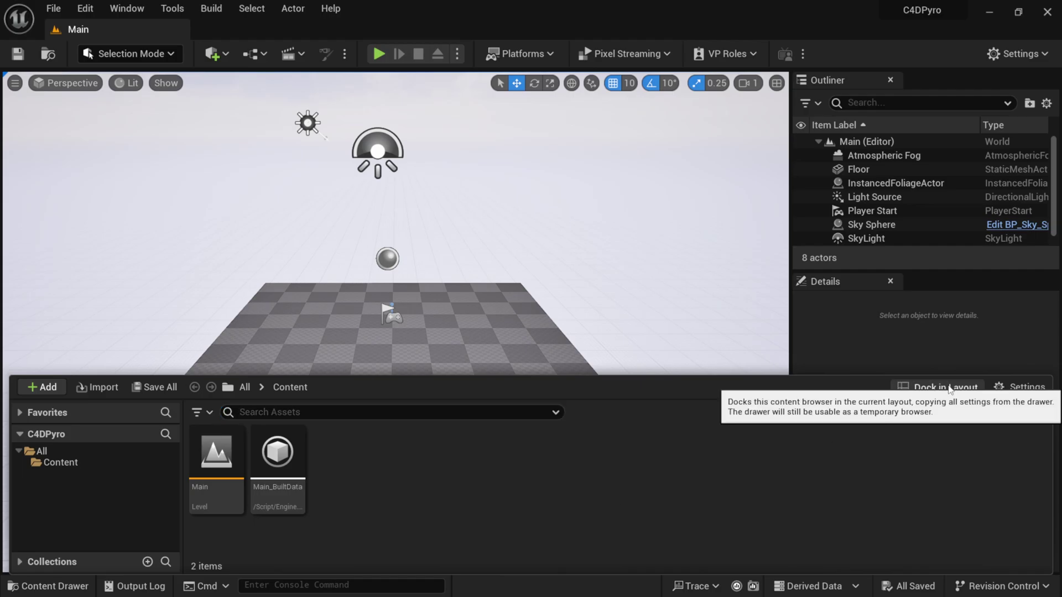
click(939, 387)
key(alt+Tab)
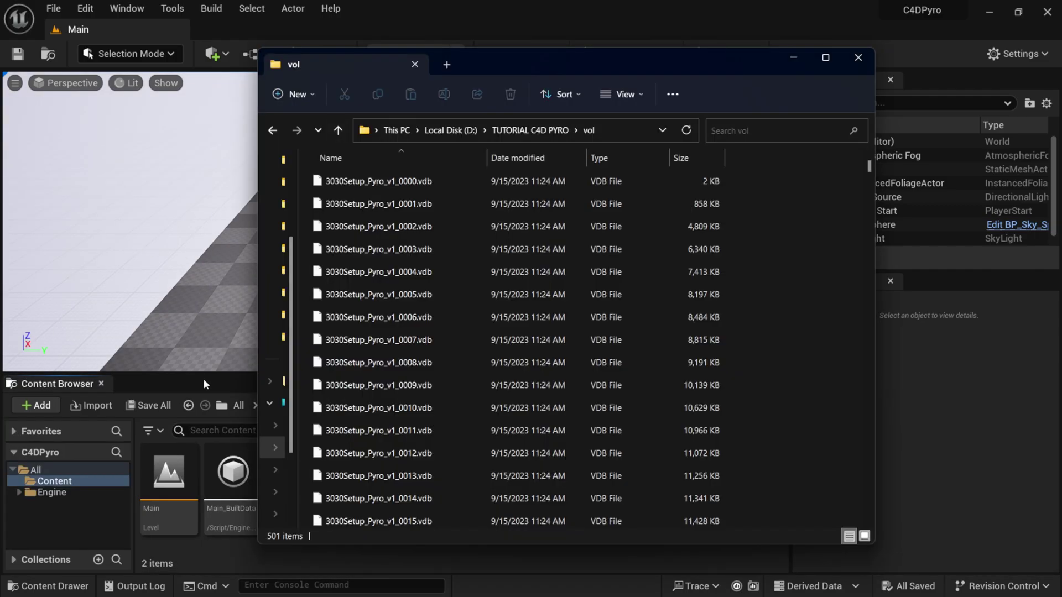
drag(502, 69, 646, 72)
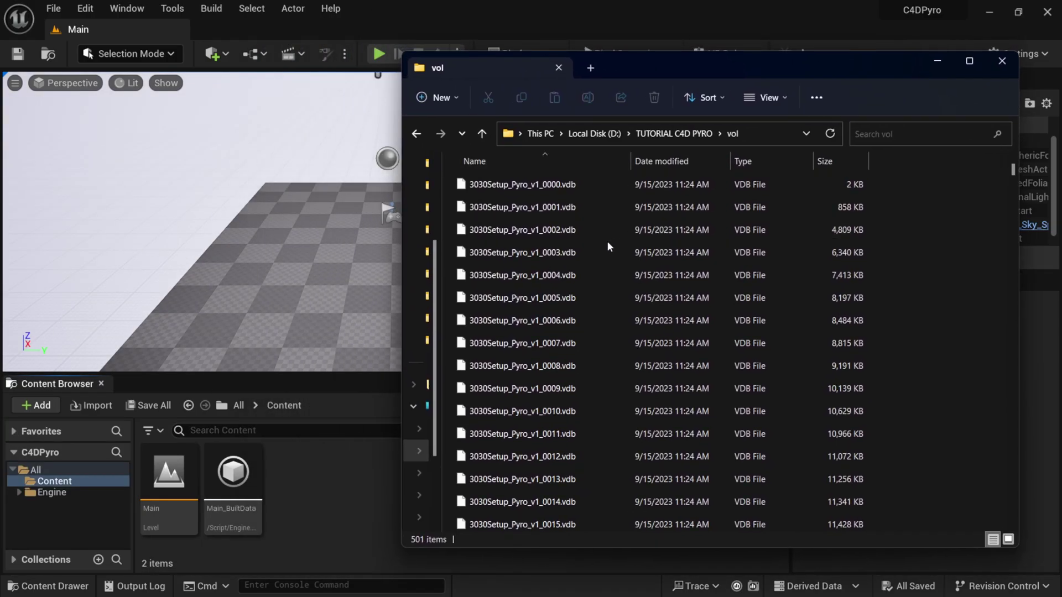
click(565, 188)
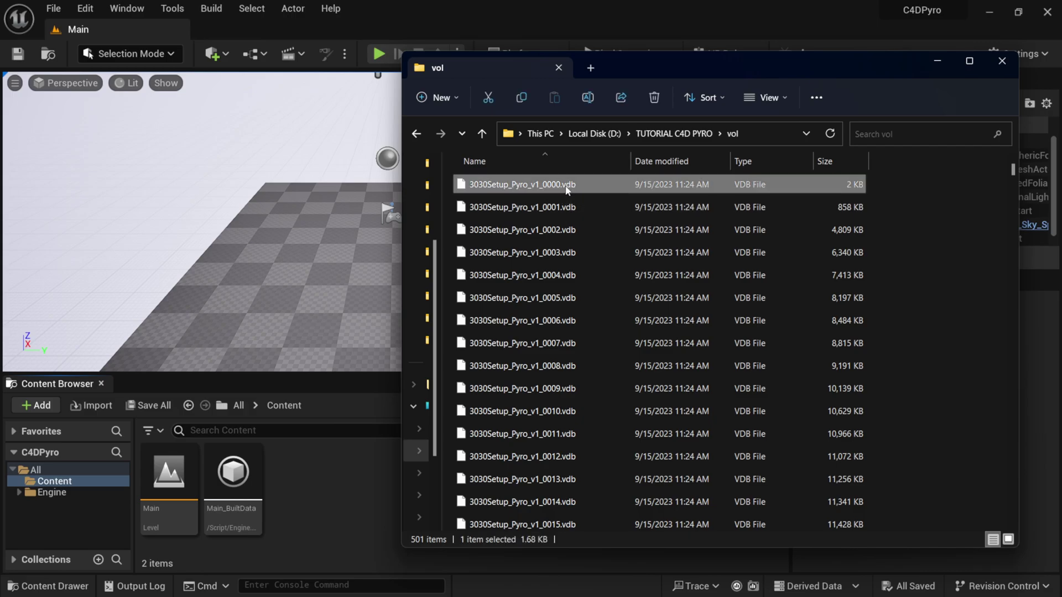
drag(566, 188, 333, 467)
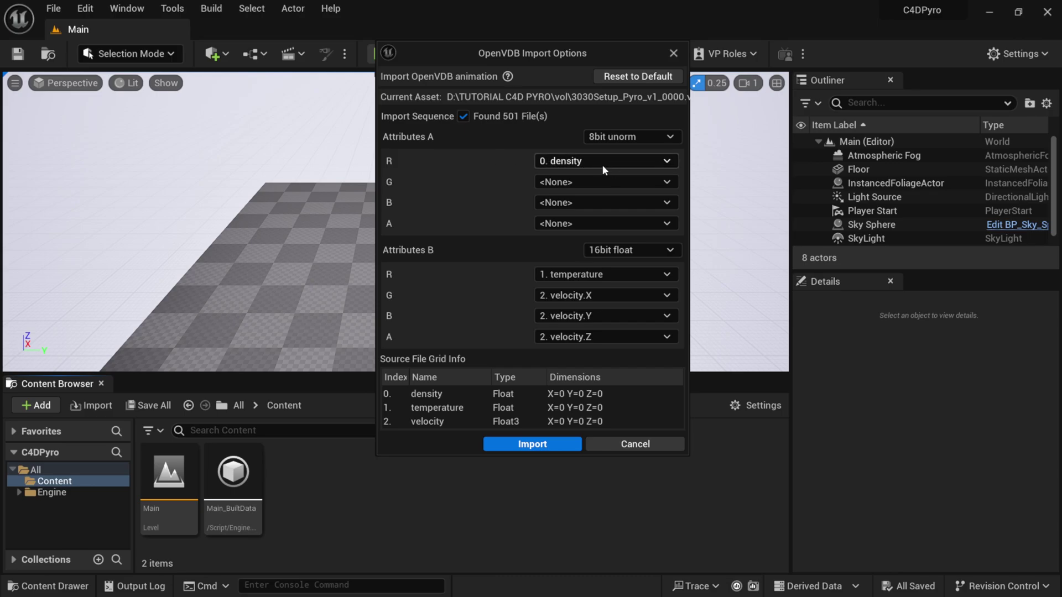
Step: In the OpenVDB import options, assign temperature to Attributes A's G channel and set Attributes A to 16bit float
click(582, 181)
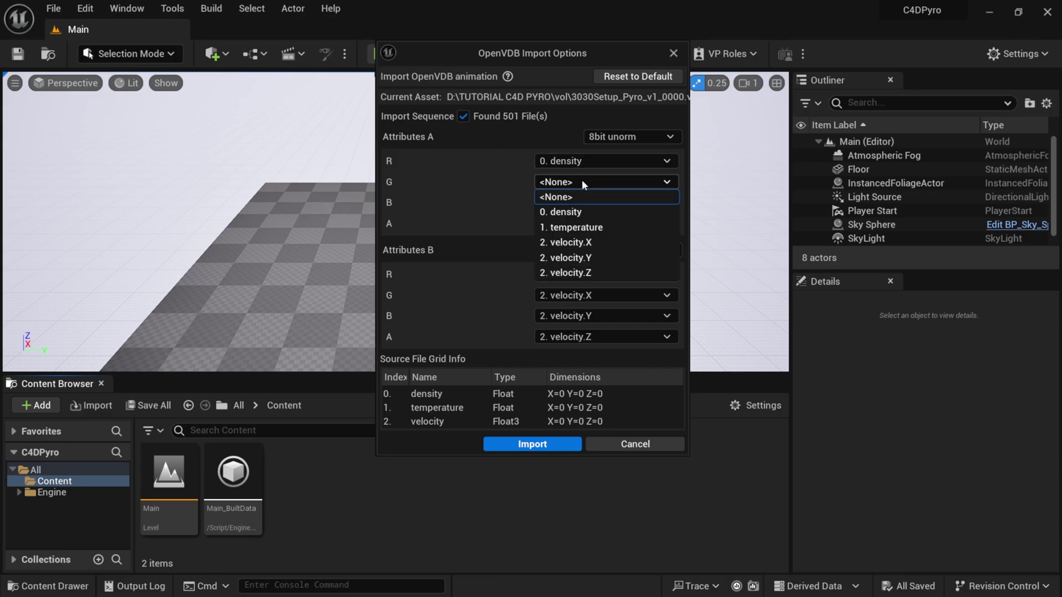
click(588, 227)
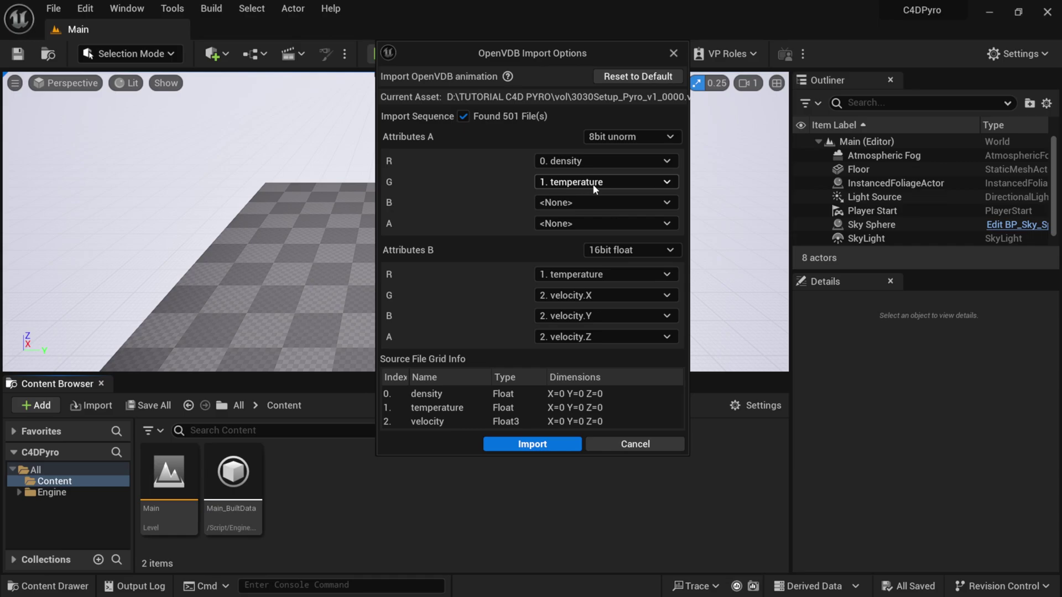
click(624, 137)
click(623, 167)
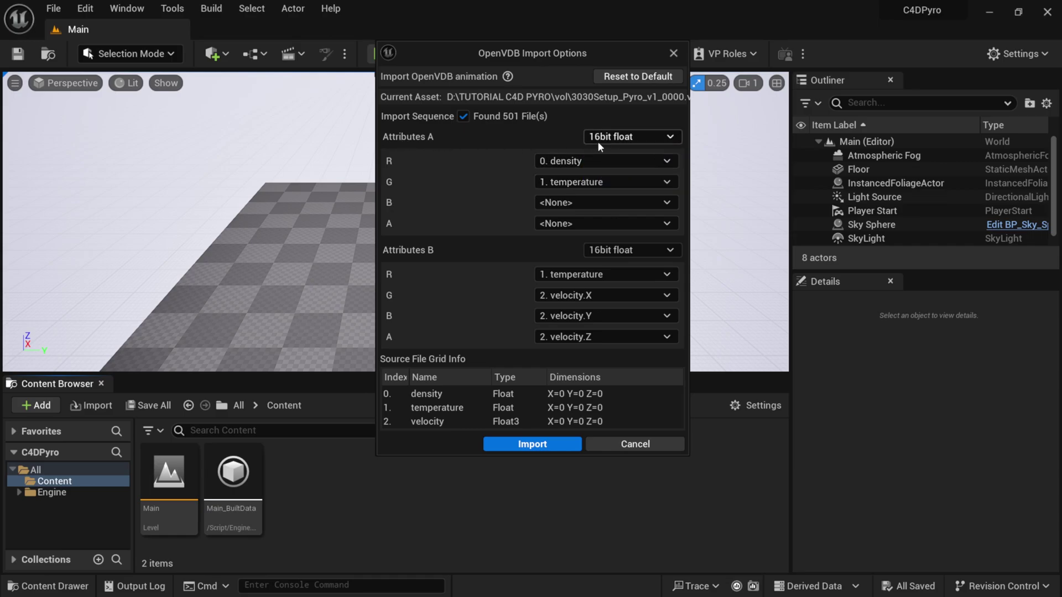
click(617, 138)
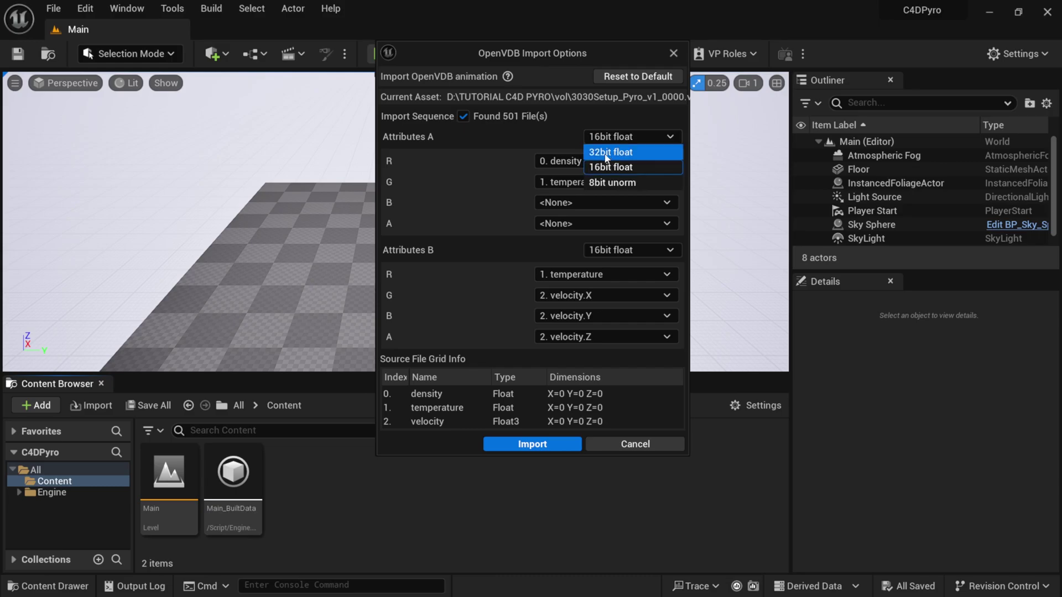
click(609, 166)
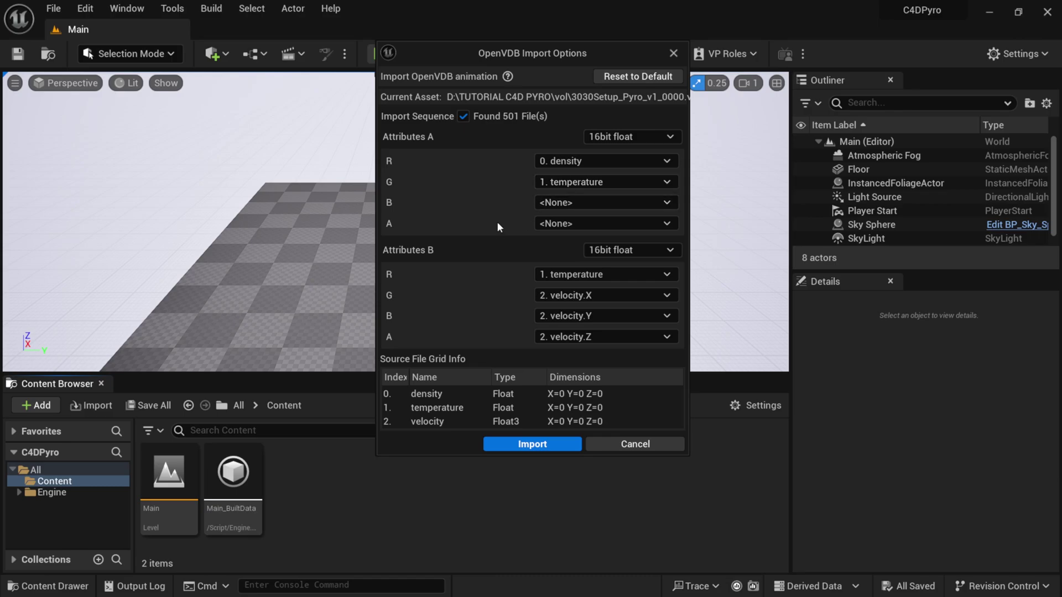
Step: Set Attributes B to 8bit unorm with all four of its channels at None, and import the VDB sequence
click(652, 252)
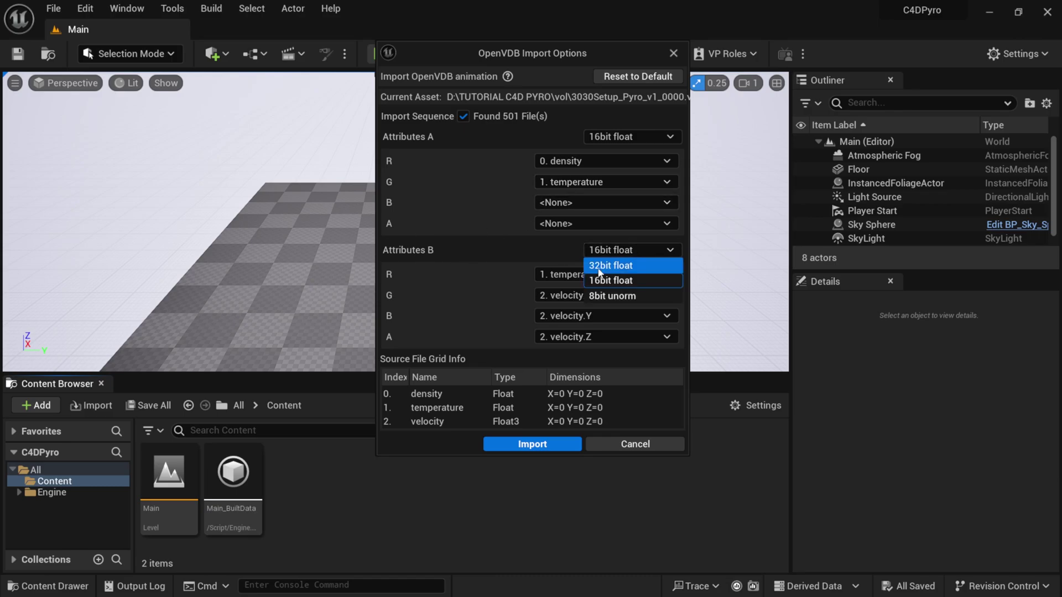
click(616, 295)
click(588, 275)
click(556, 290)
click(584, 296)
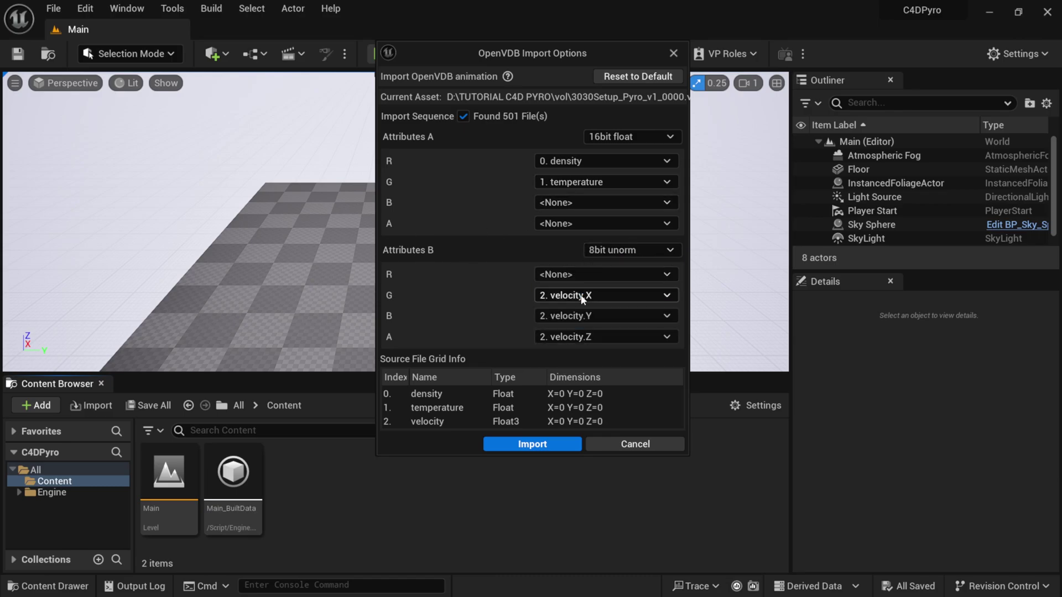
click(556, 311)
click(579, 316)
click(576, 331)
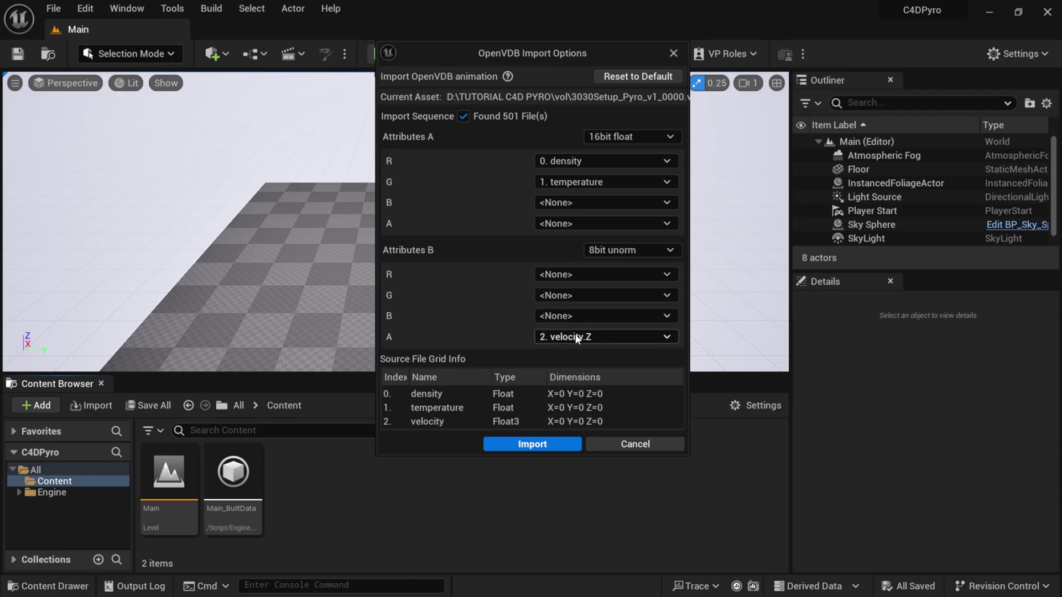
click(579, 336)
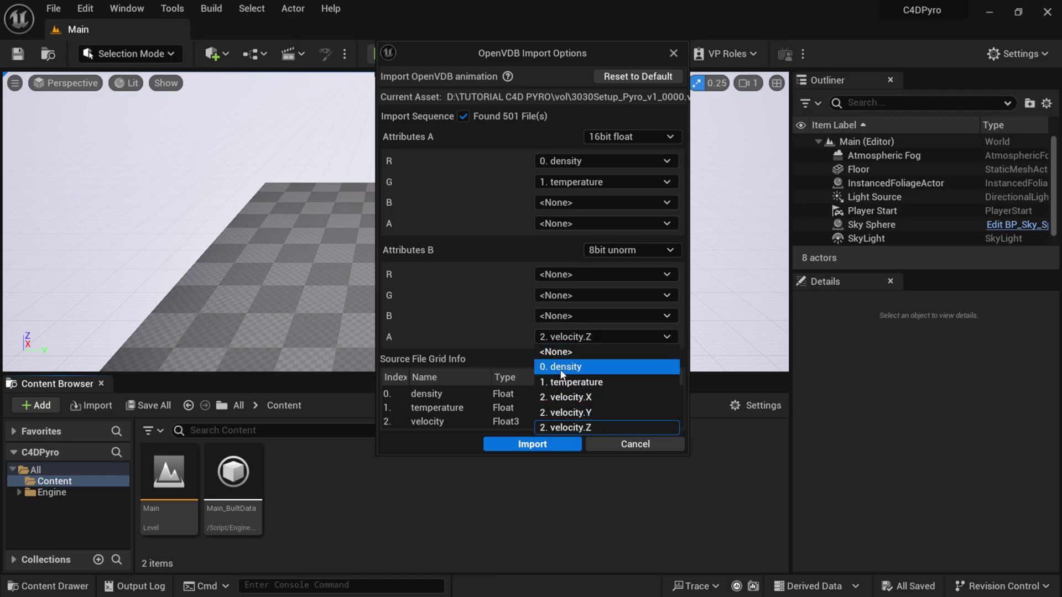
click(559, 352)
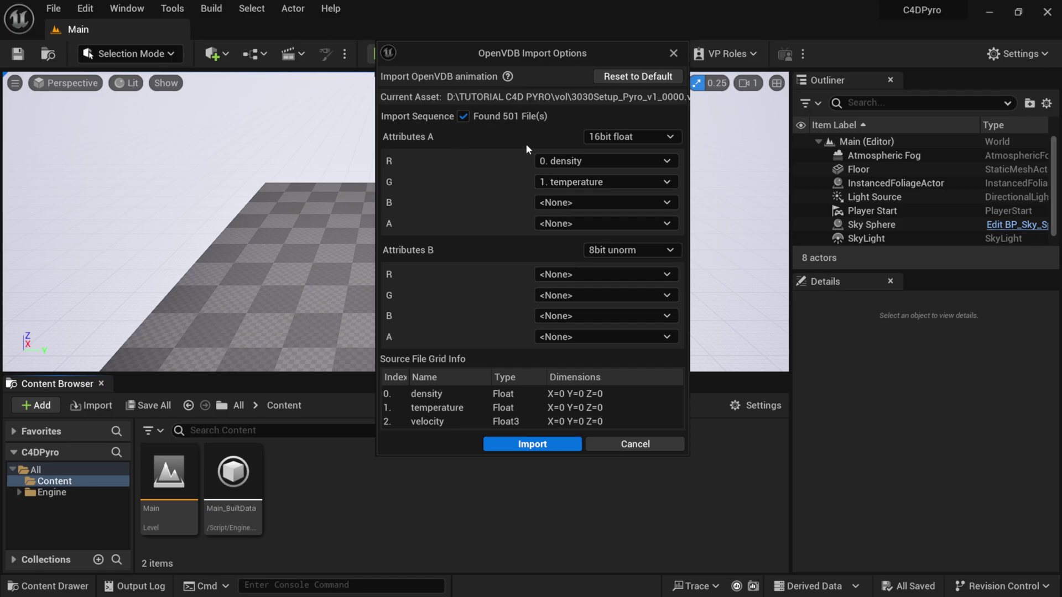
click(532, 445)
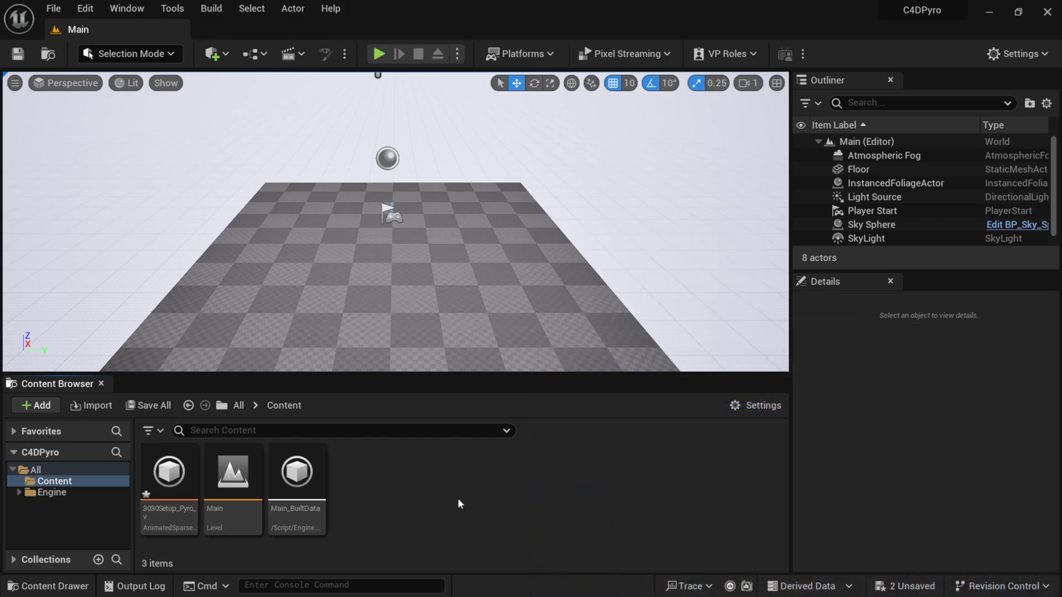
Step: Save all unsaved content, including the imported 3030Setup_Pyro_v volume texture
mouse_move(150, 497)
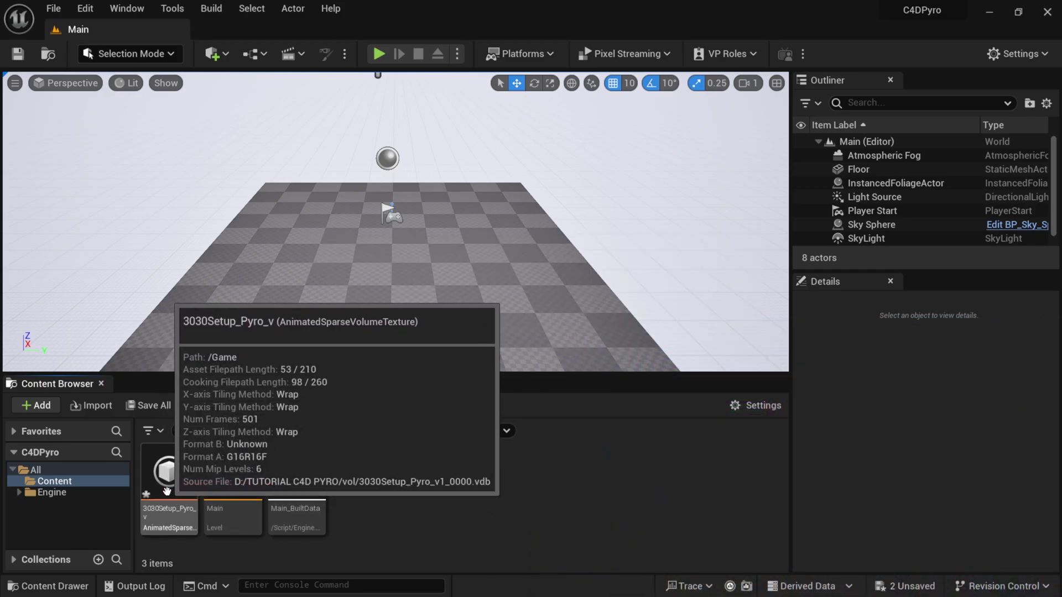
click(164, 409)
click(639, 462)
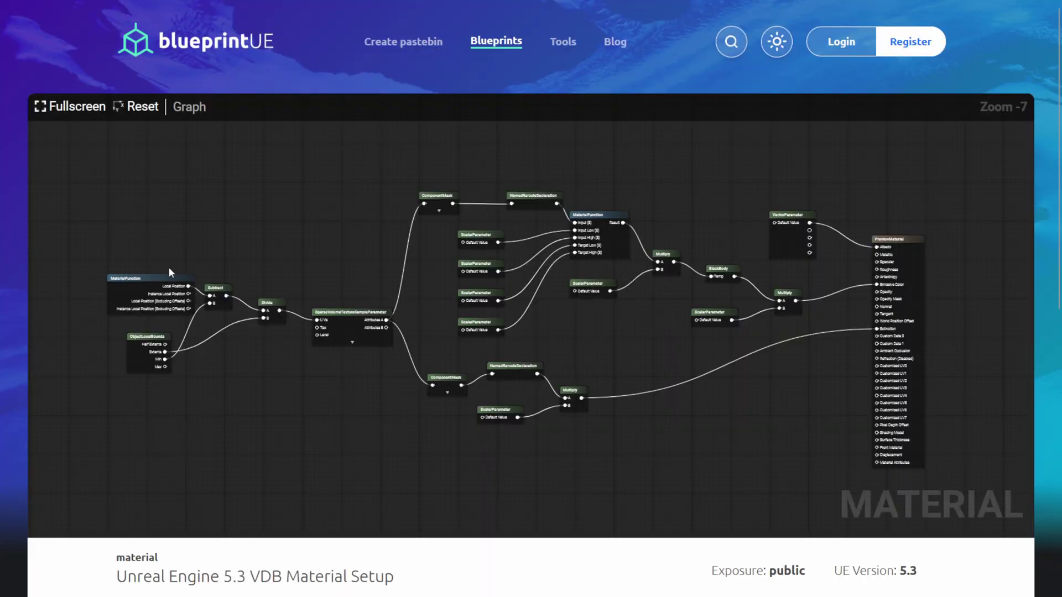
Step: On the blueprintUE web page, review the "Unreal Engine 5.3 VDB Material Setup" graph and copy its code to the clipboard
drag(343, 205, 351, 188)
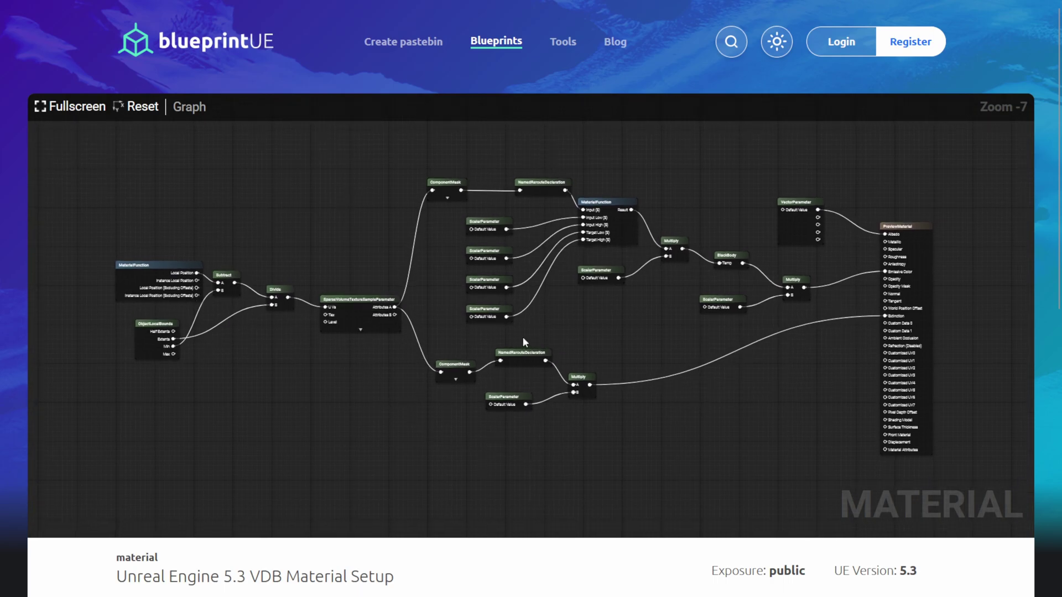
drag(359, 403, 329, 412)
scroll(536, 470, down, 8)
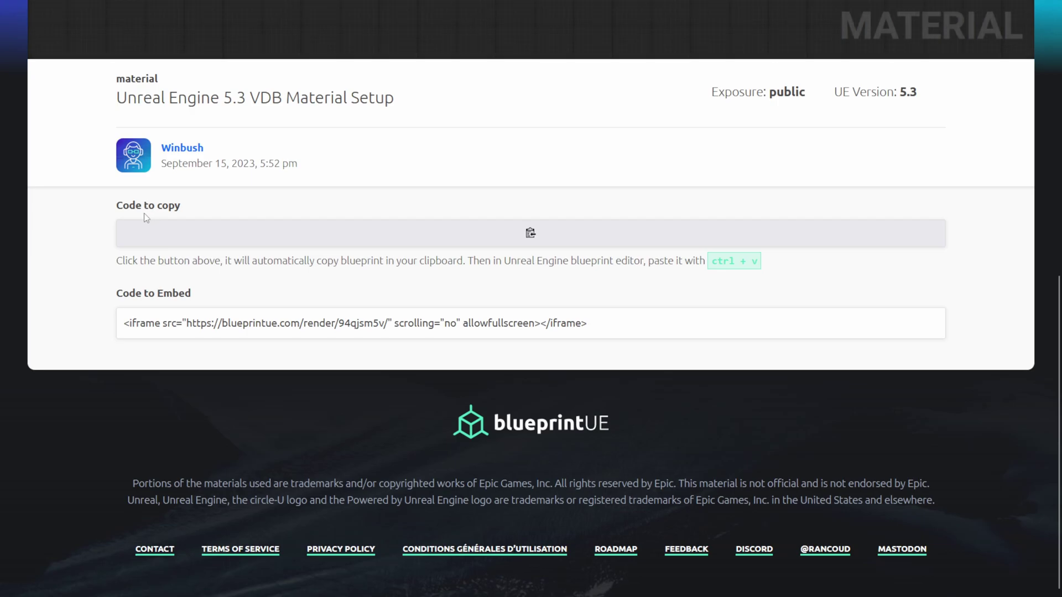
click(526, 237)
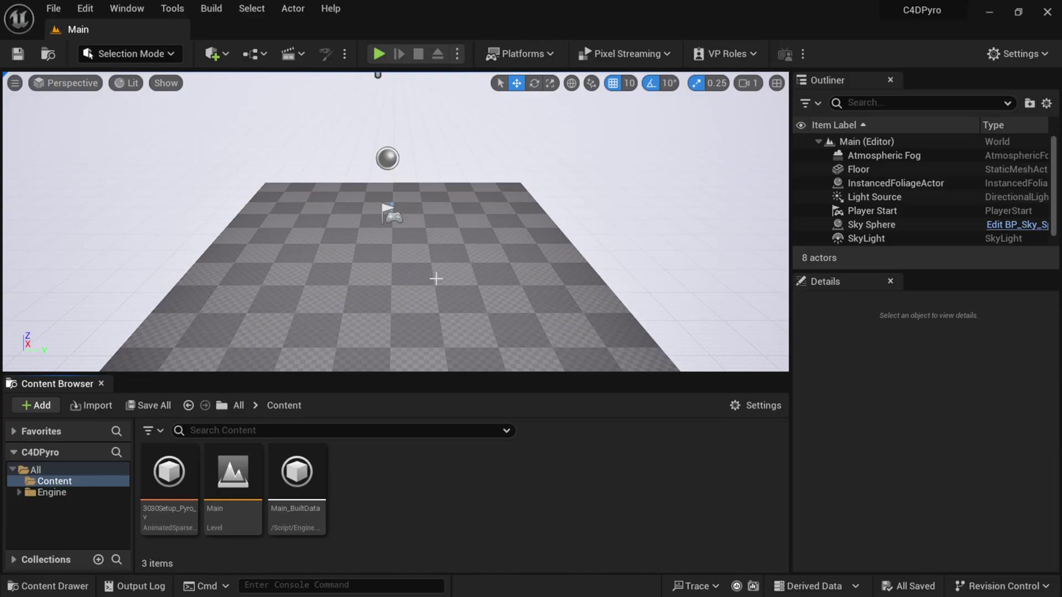
Step: Back in Unreal Engine, create a new material named Pyro in the Content folder
right_click(388, 477)
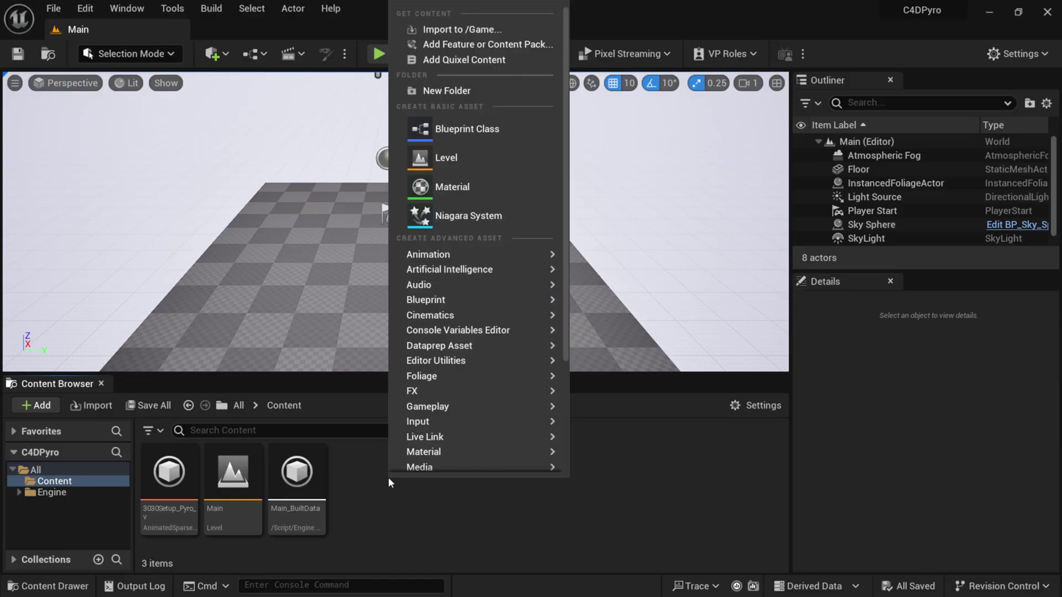
click(450, 187)
text(Pyr)
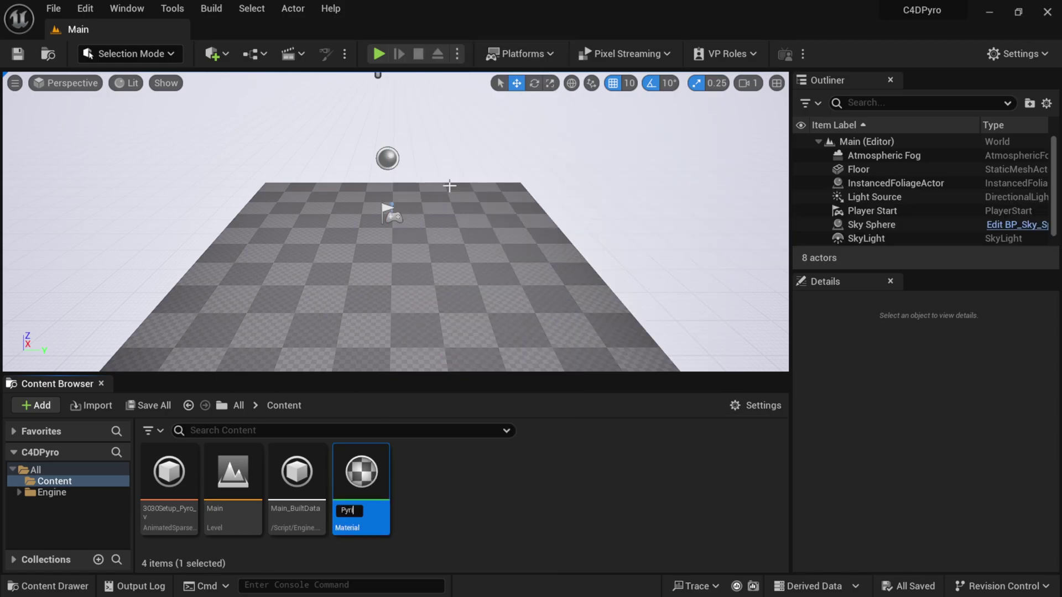
text(o)
key(Return)
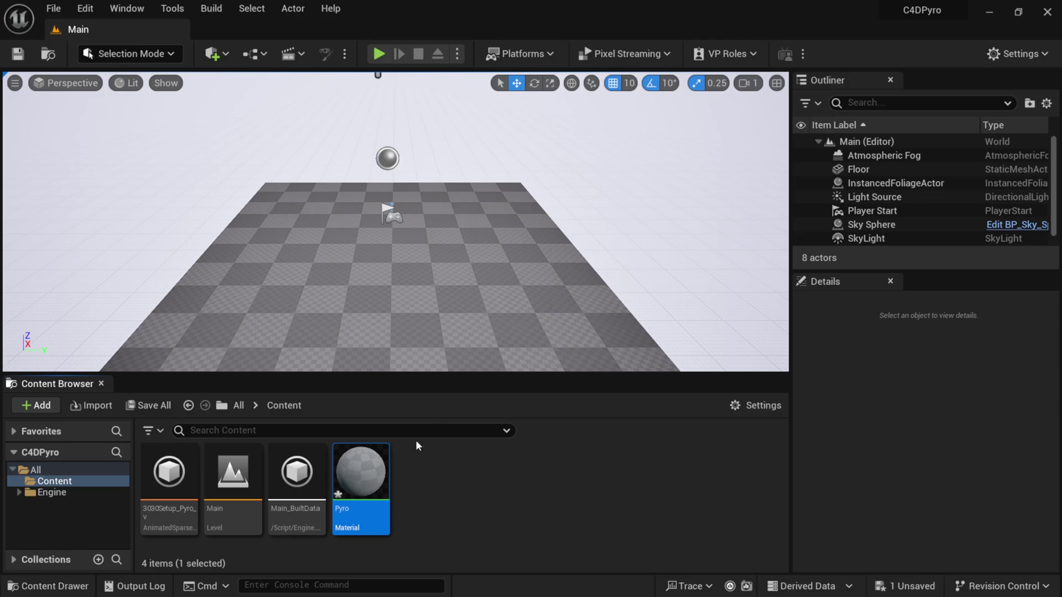
Step: Open the Pyro material in a maximized Material Editor and bring up its material domain and blend mode settings
double_click(360, 476)
double_click(682, 104)
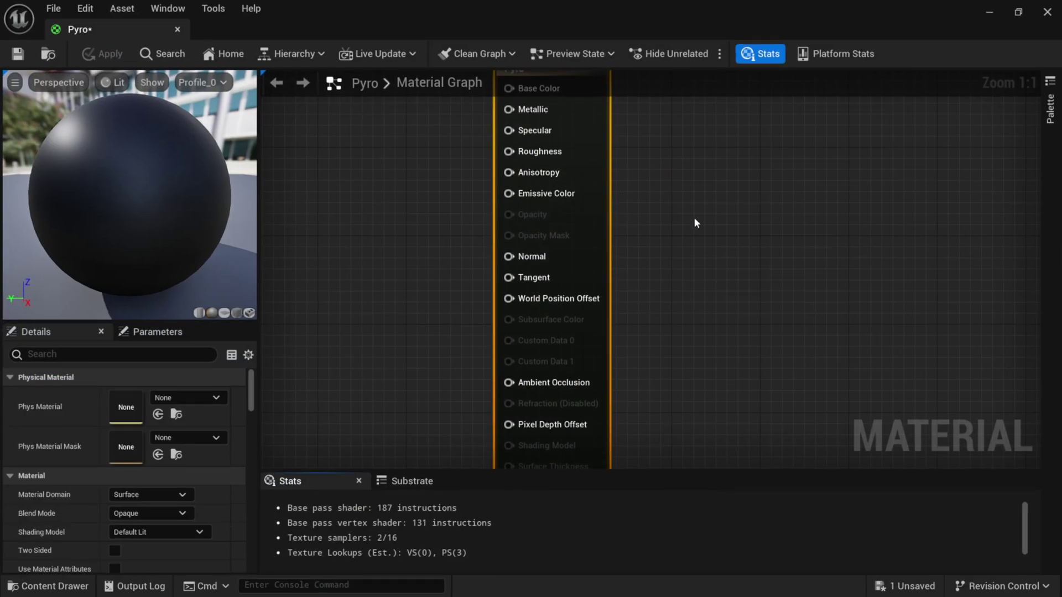
scroll(533, 244, down, 4)
right_drag(533, 243, 629, 224)
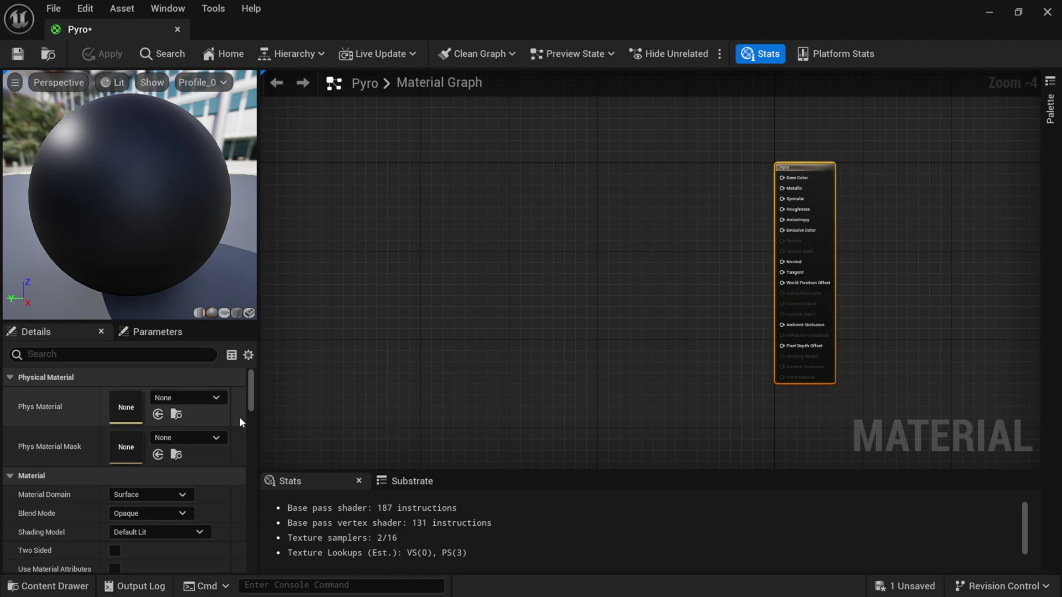
scroll(255, 390, down, 3)
scroll(255, 392, up, 1)
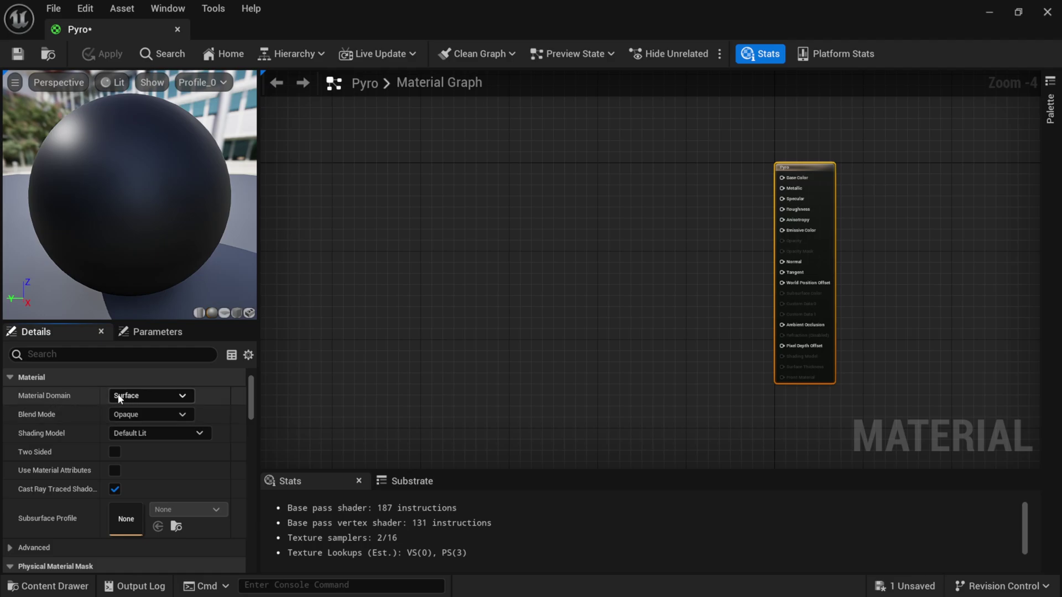
Step: Set the Pyro material's domain to Volume and its blend mode to Additive
click(137, 398)
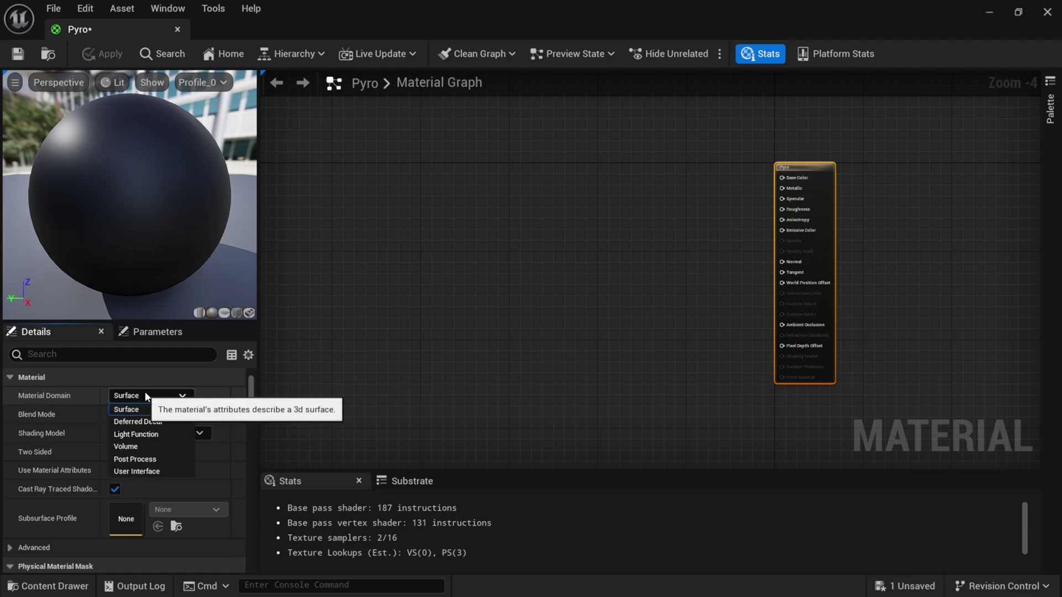
key(Escape)
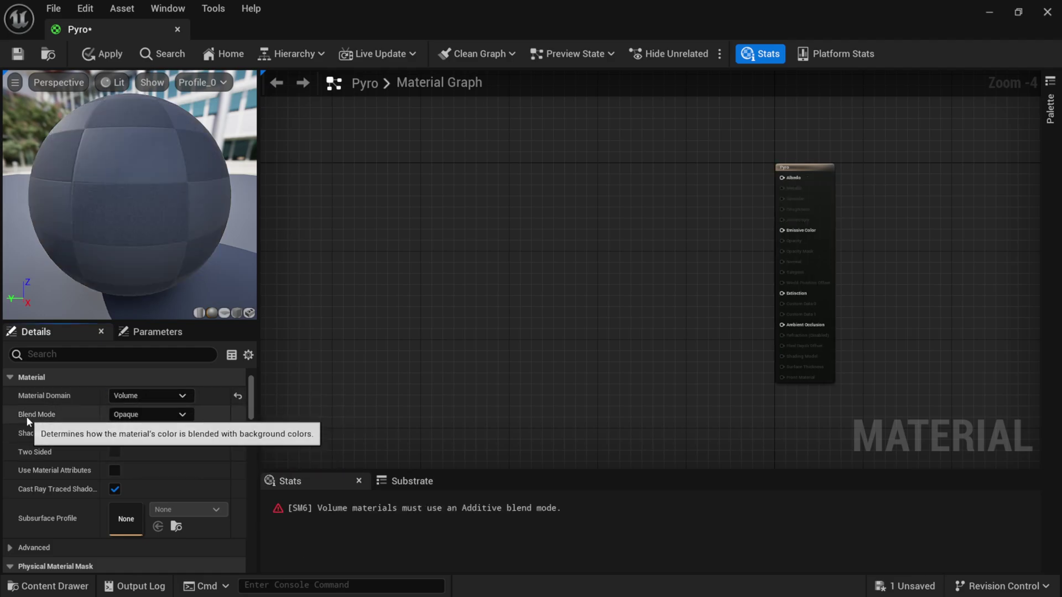
click(148, 416)
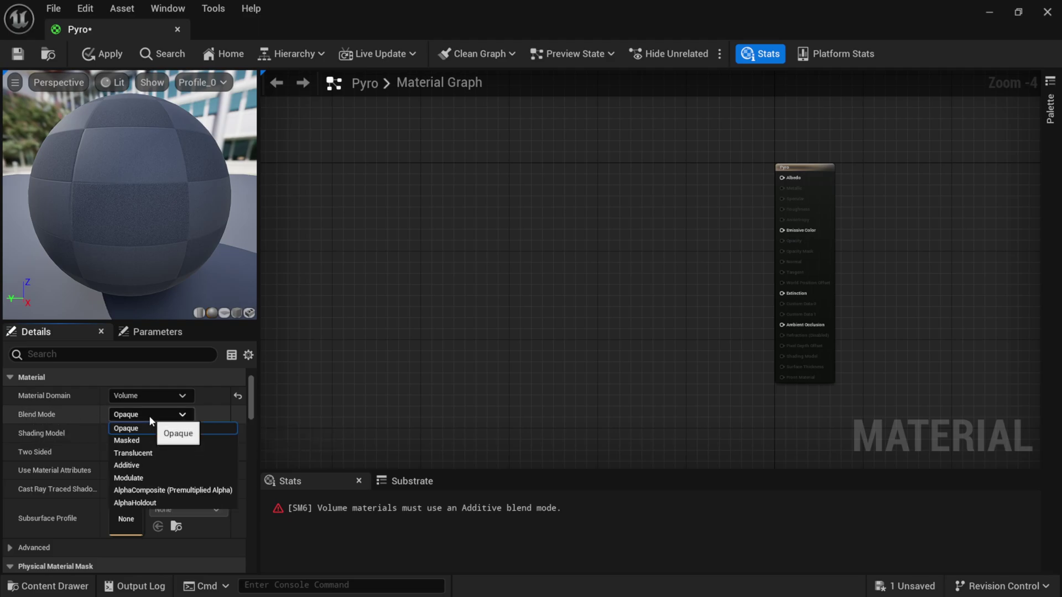
click(149, 466)
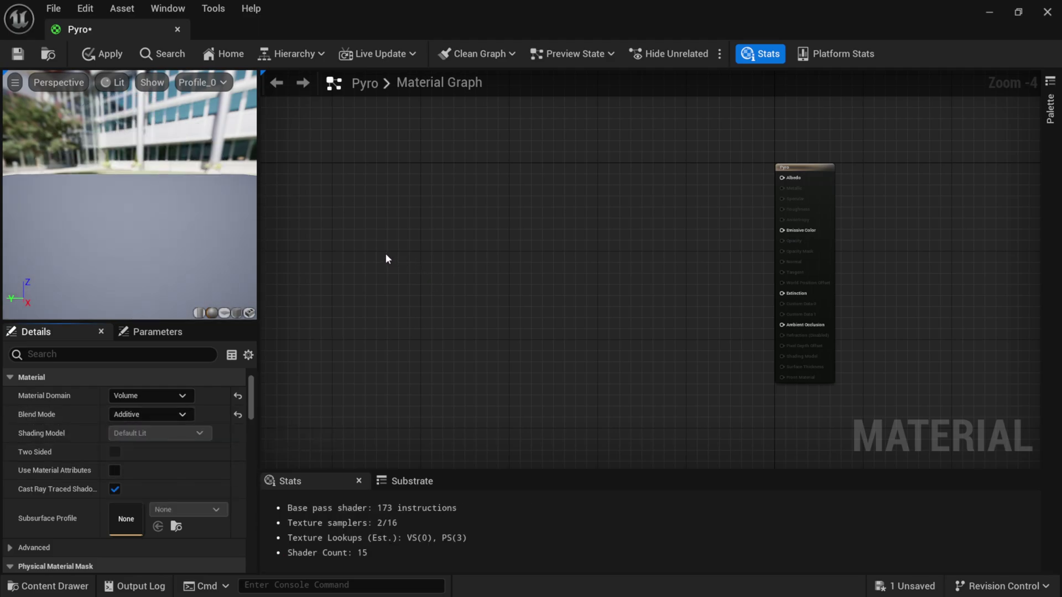
Step: Paste the copied node network into the material graph and arrange it clear of the Pyro result node
right_drag(387, 253, 519, 273)
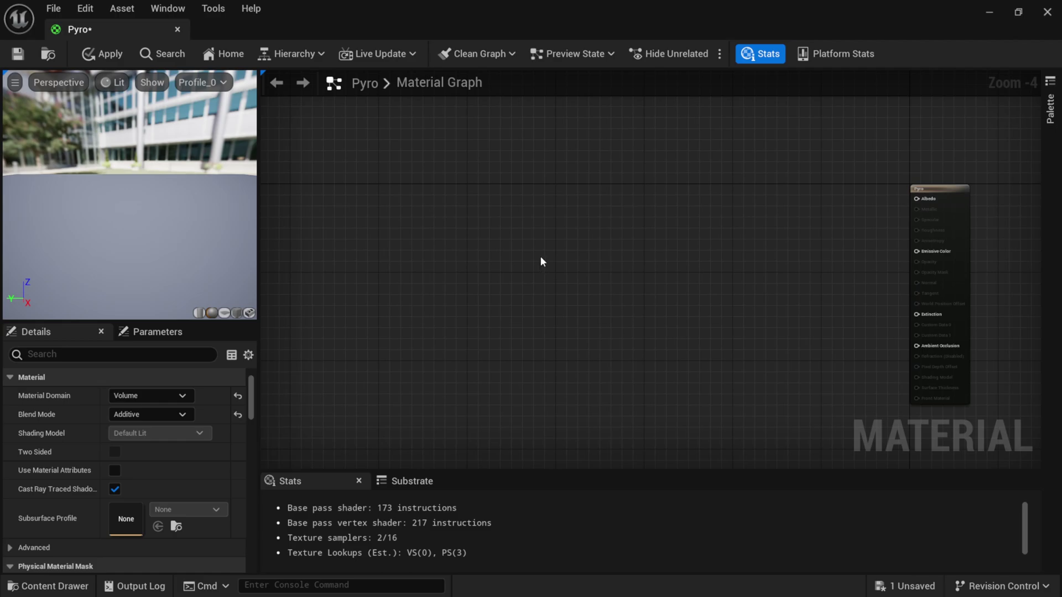
key(ctrl+v)
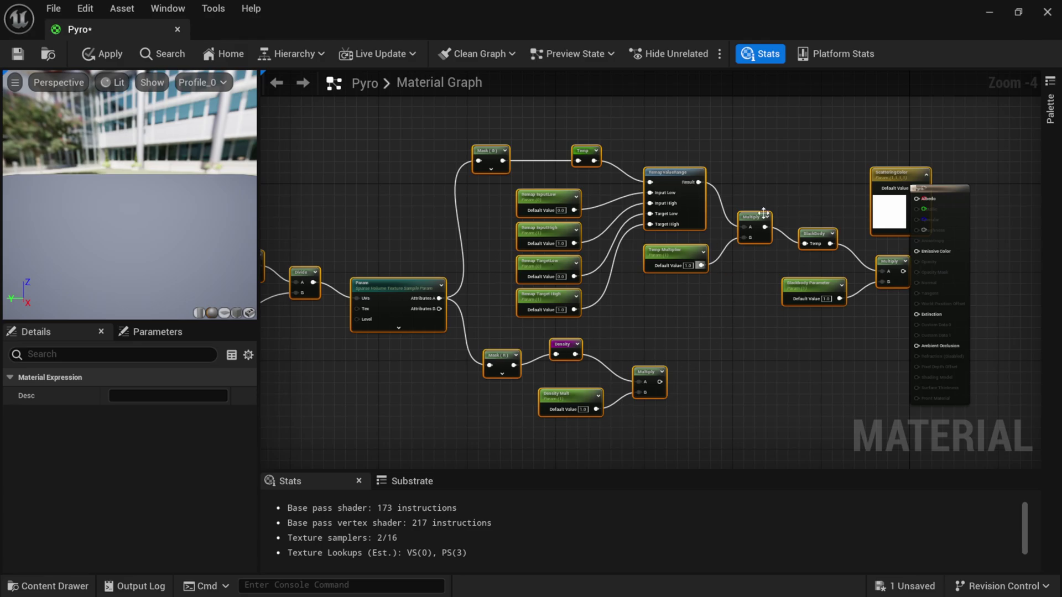
drag(868, 179, 774, 196)
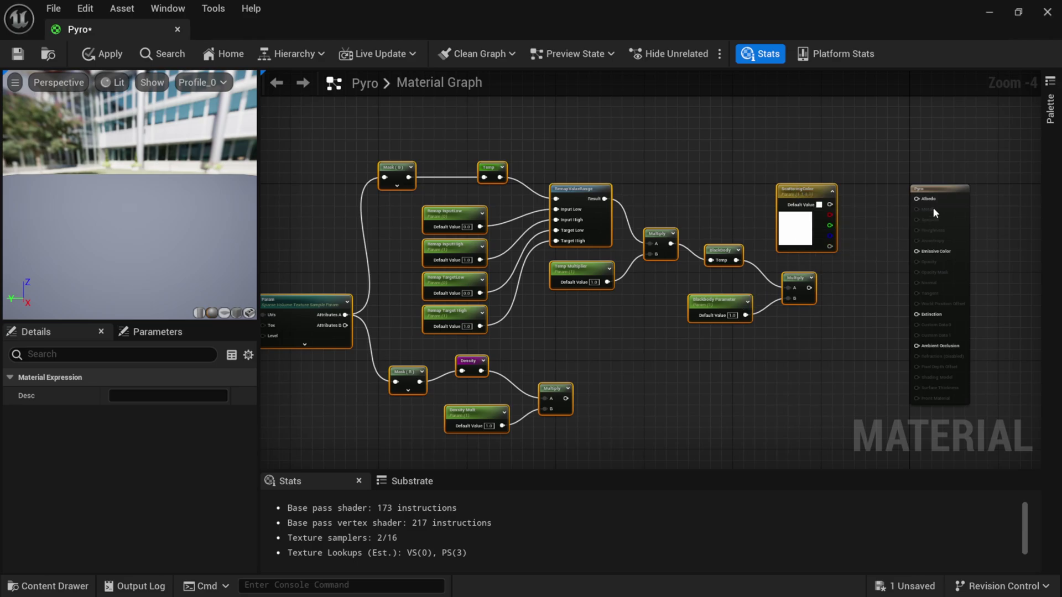
click(935, 191)
drag(935, 191, 929, 185)
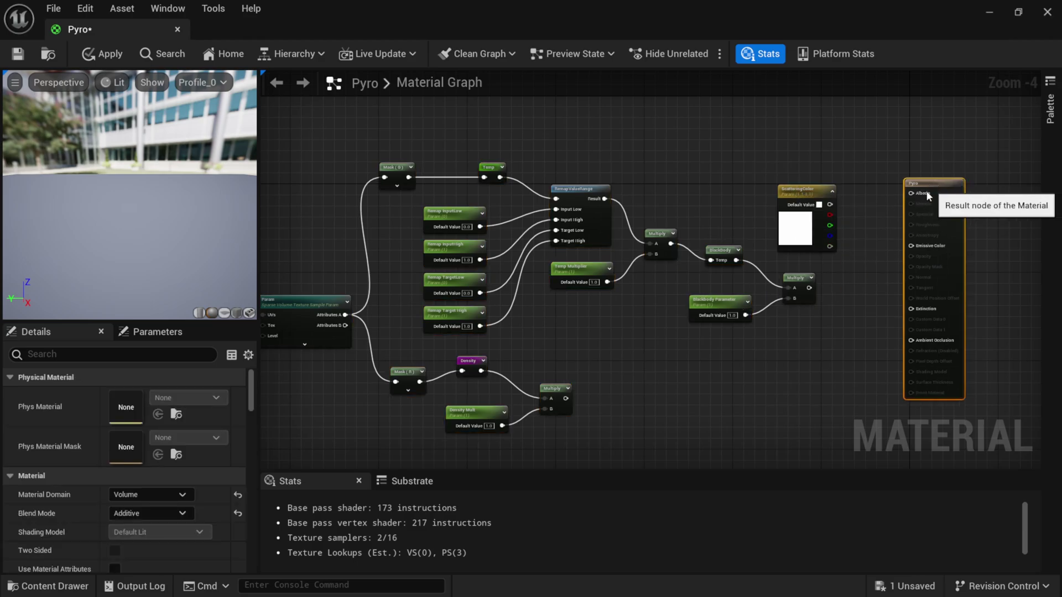
click(822, 369)
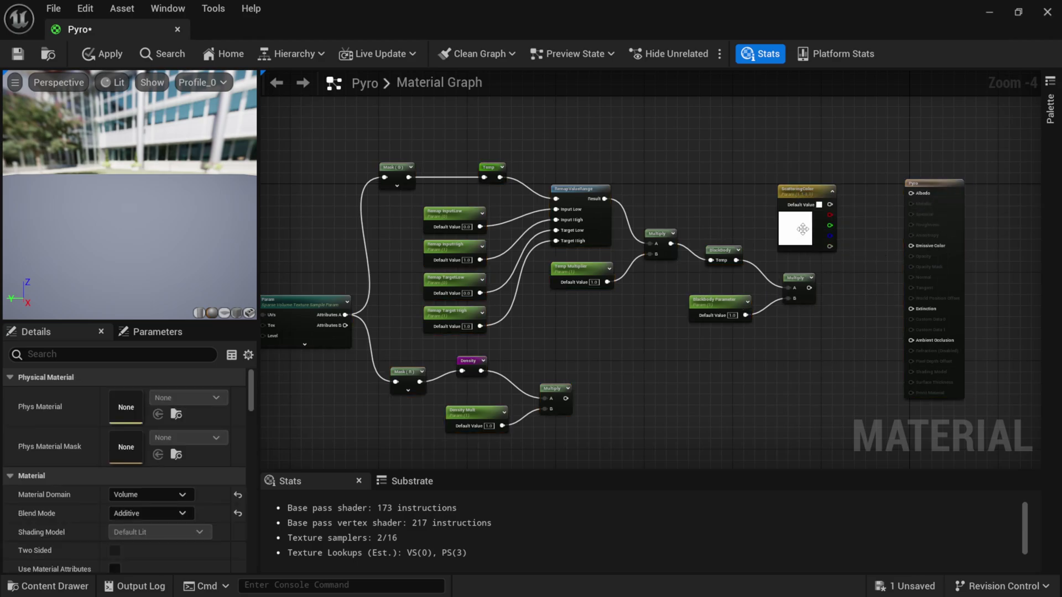
Step: Connect ScatteringColor to Albedo and the blackbody Multiply output to Emissive Color on the Pyro result node
click(808, 192)
scroll(808, 192, up, 5)
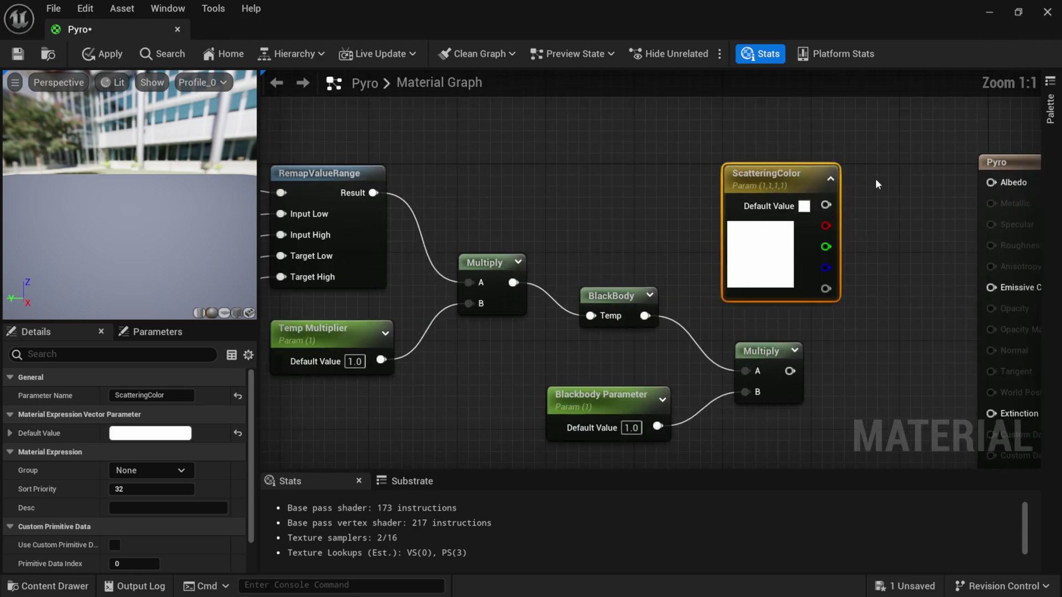
right_drag(876, 181, 642, 174)
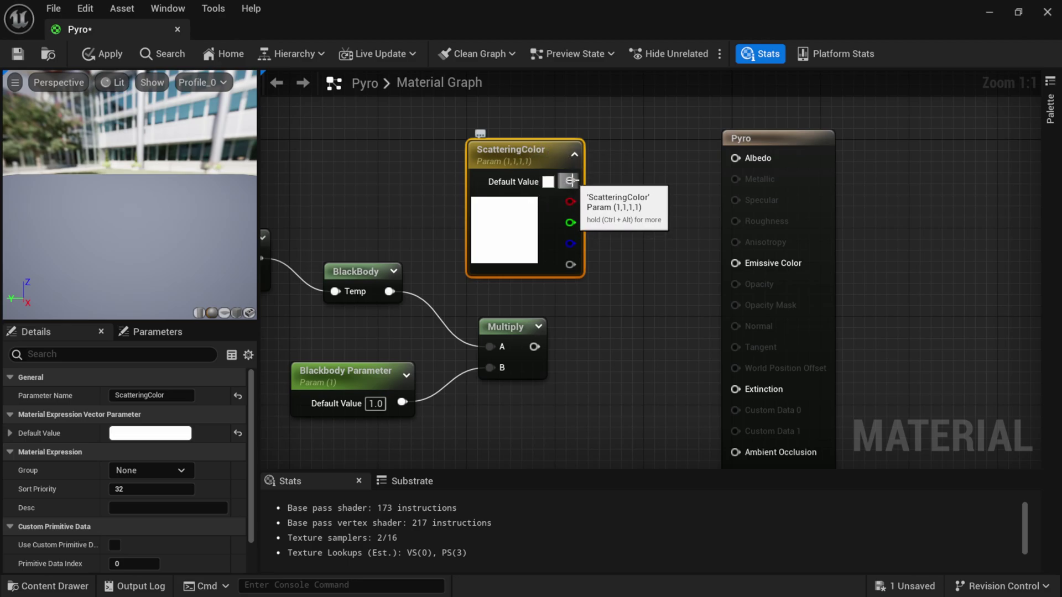
drag(570, 180, 751, 161)
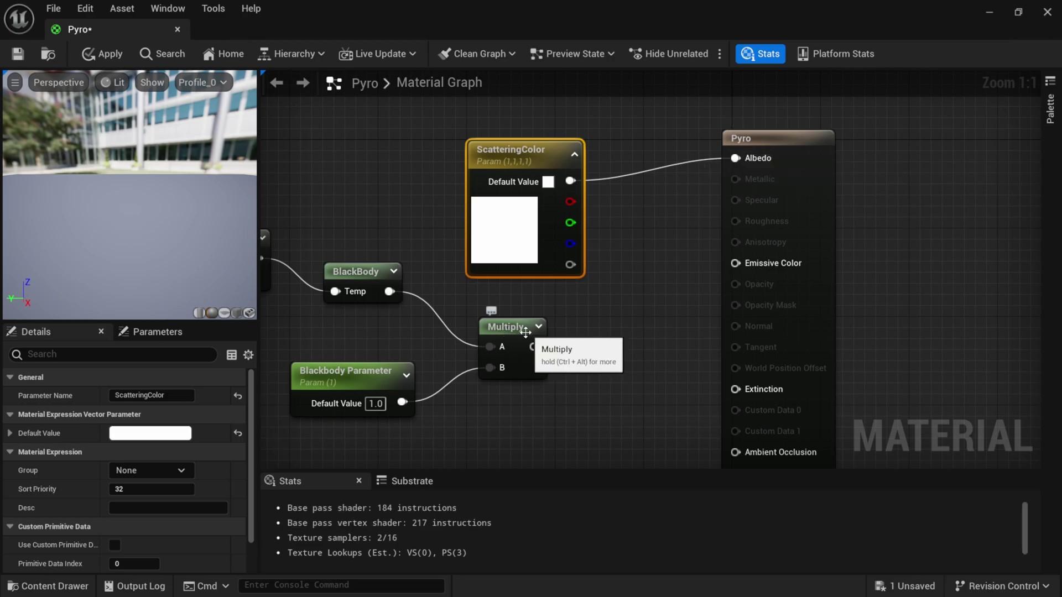
drag(533, 347, 757, 269)
Step: Connect the output of the Multiply node fed by Density and Density Mult to the Extinction input
right_drag(630, 389, 819, 90)
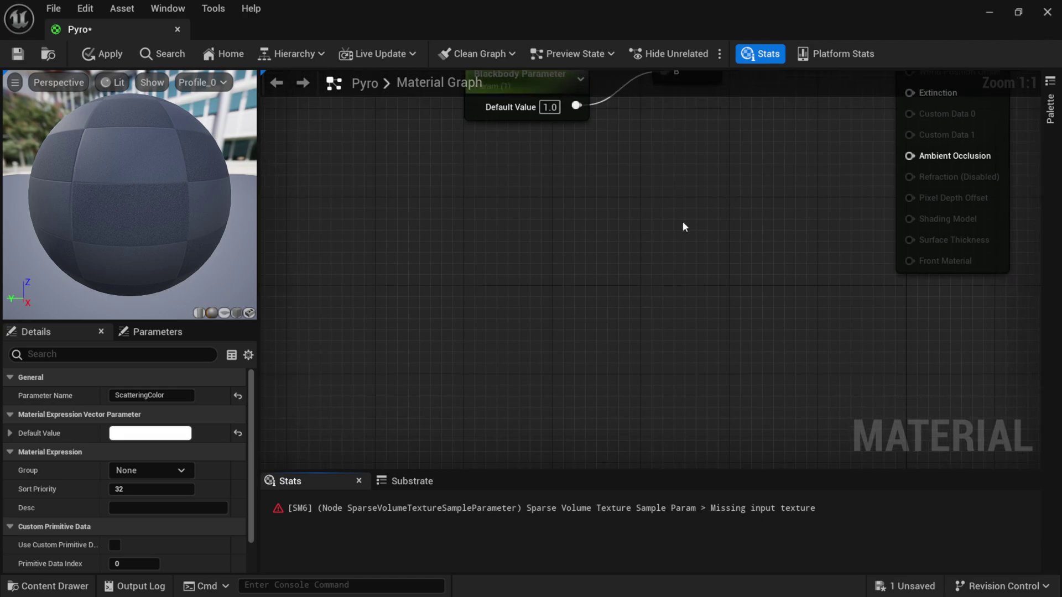
scroll(683, 226, down, 2)
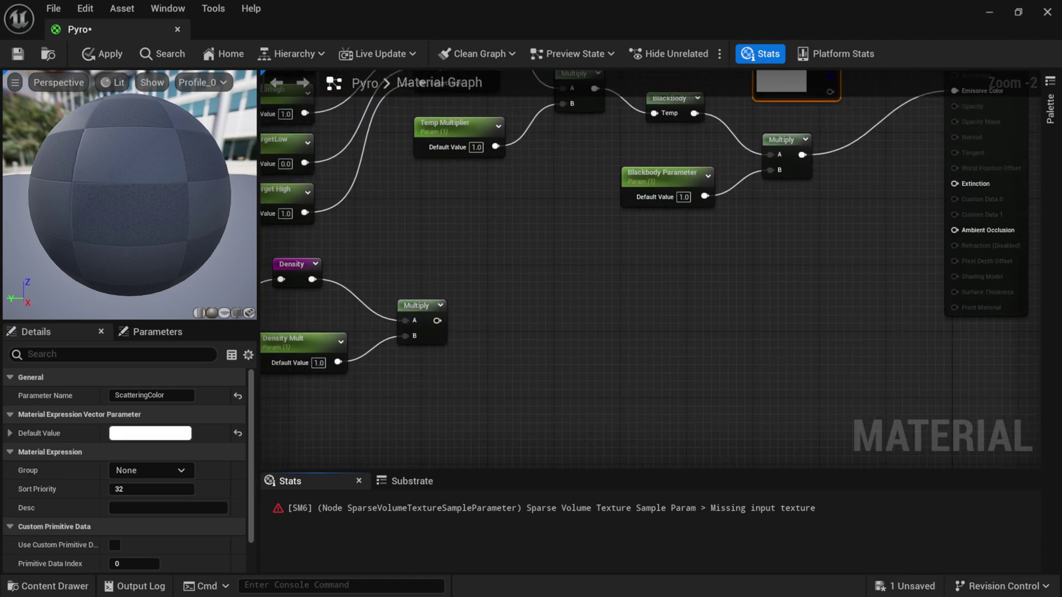
right_drag(522, 345, 414, 410)
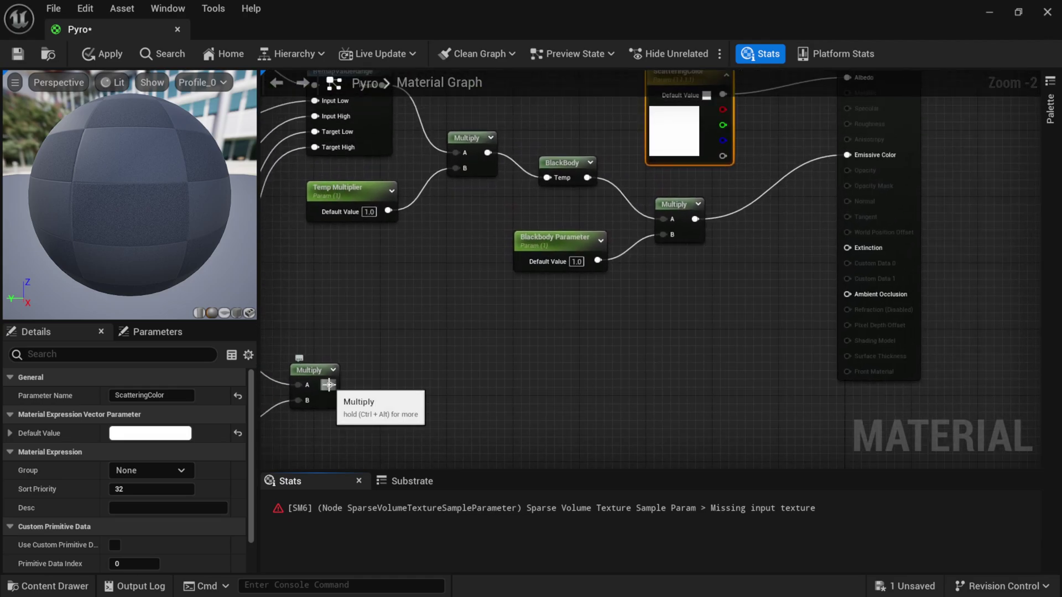
drag(328, 385, 854, 249)
Step: Assign the 3030Setup_Pyro_v texture as the sparse volume texture of the Param sample node
right_drag(260, 303, 857, 302)
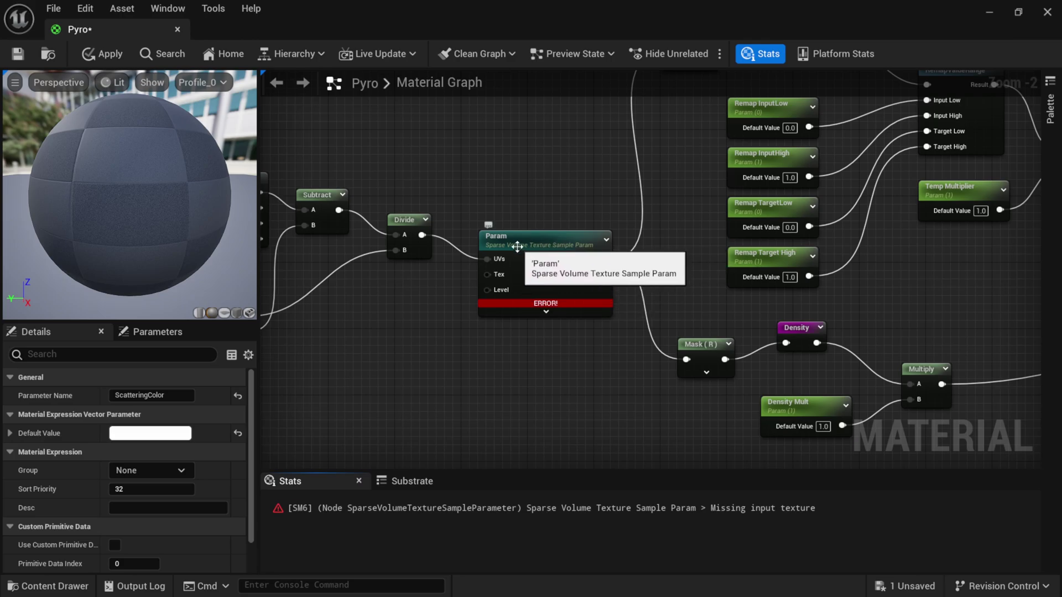
click(543, 239)
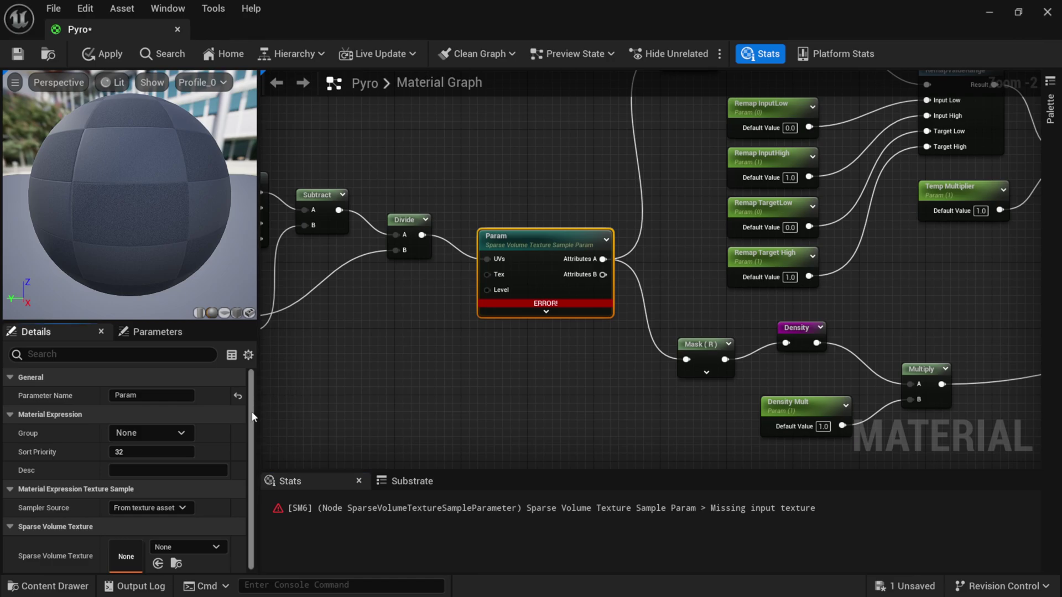
scroll(251, 437, down, 1)
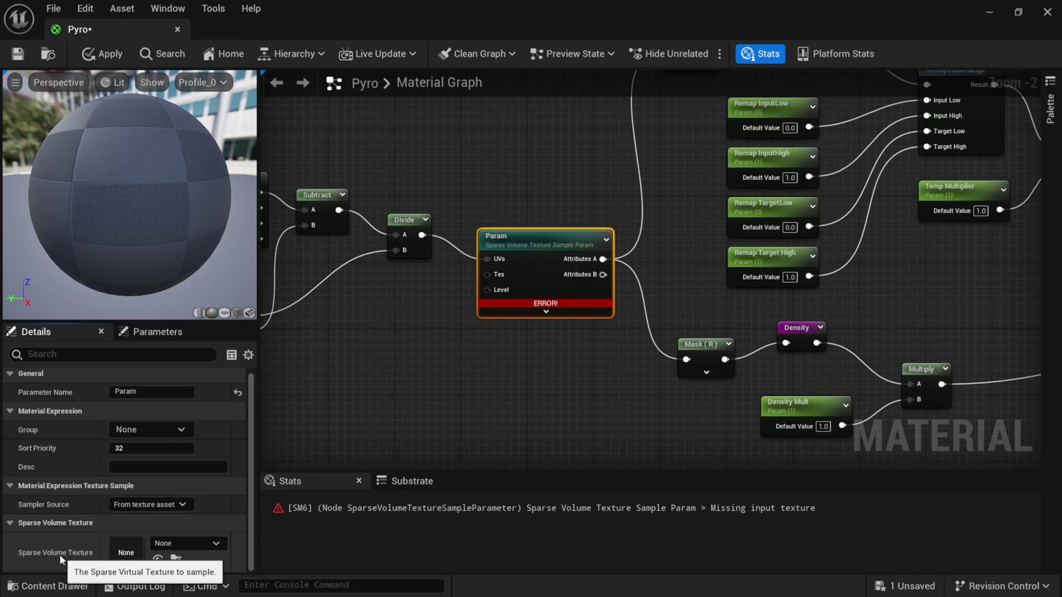
click(190, 544)
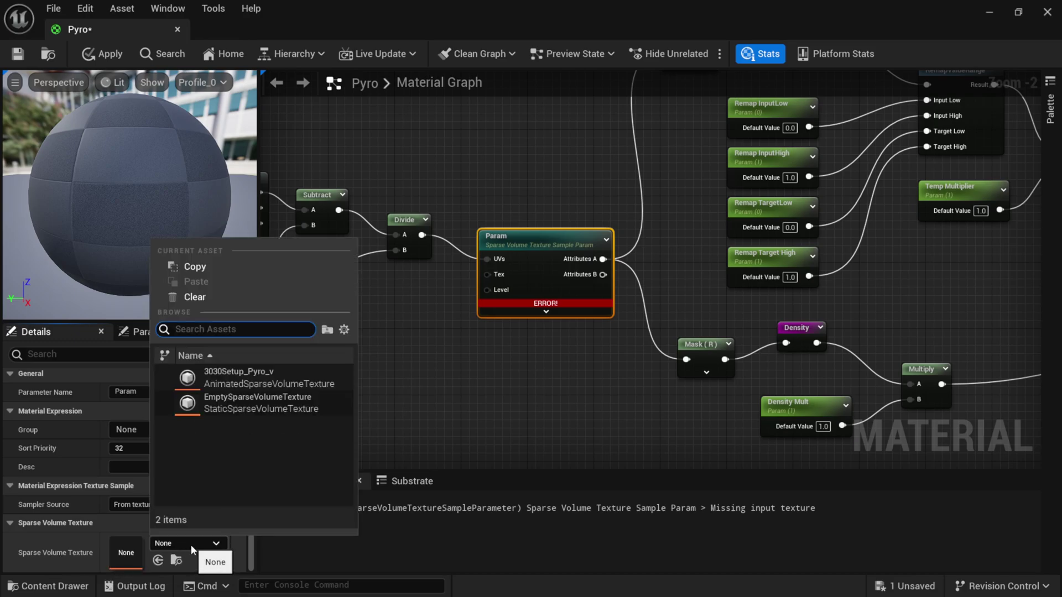
click(266, 380)
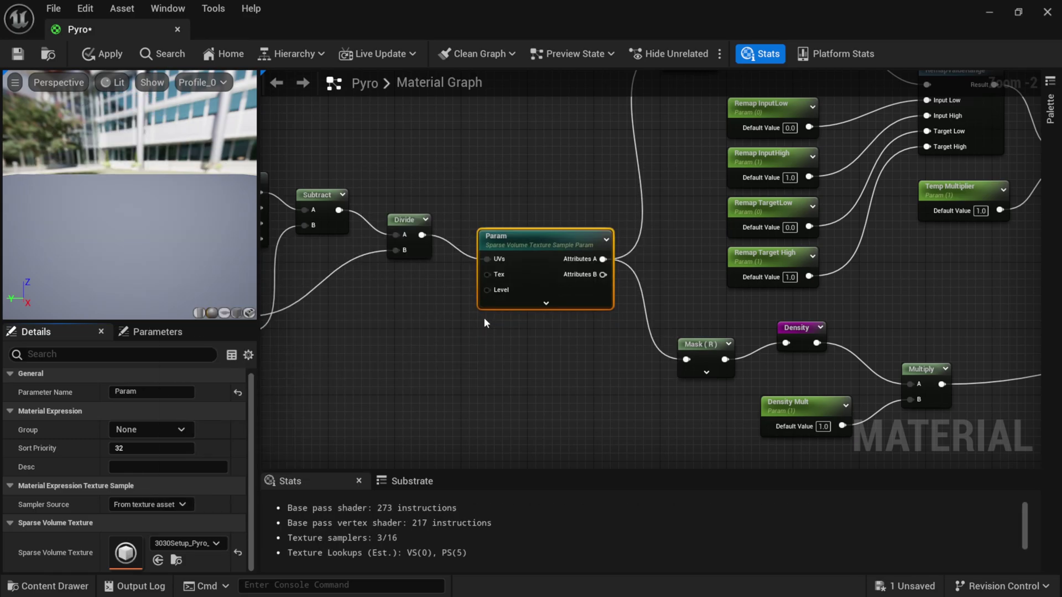
Step: Apply and save the Pyro material, look over the finished graph, and close the Material Editor
click(104, 57)
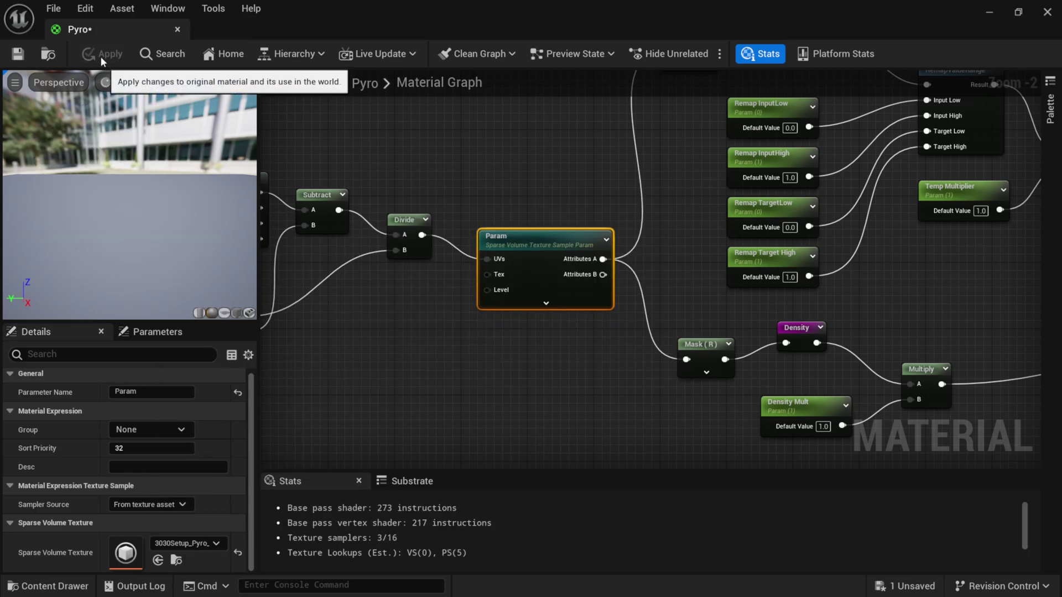
click(24, 56)
scroll(538, 375, down, 3)
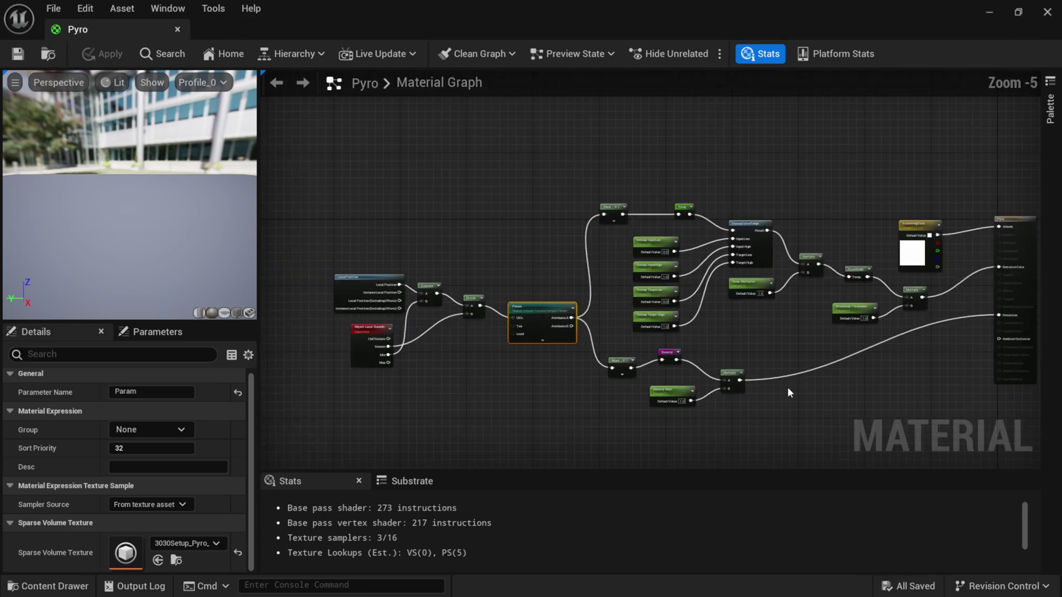
right_drag(791, 391, 705, 375)
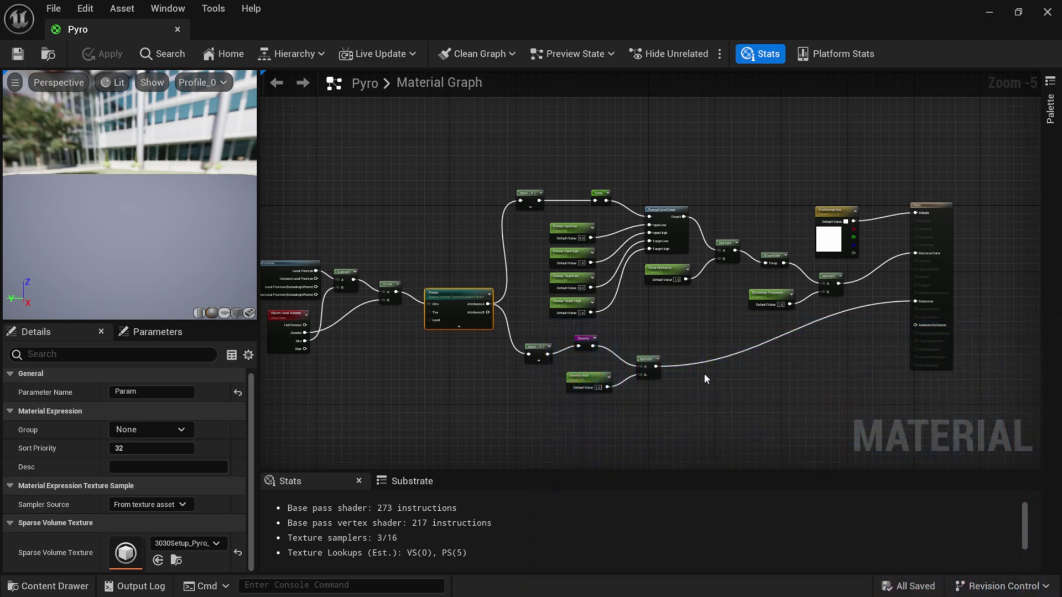
click(1048, 13)
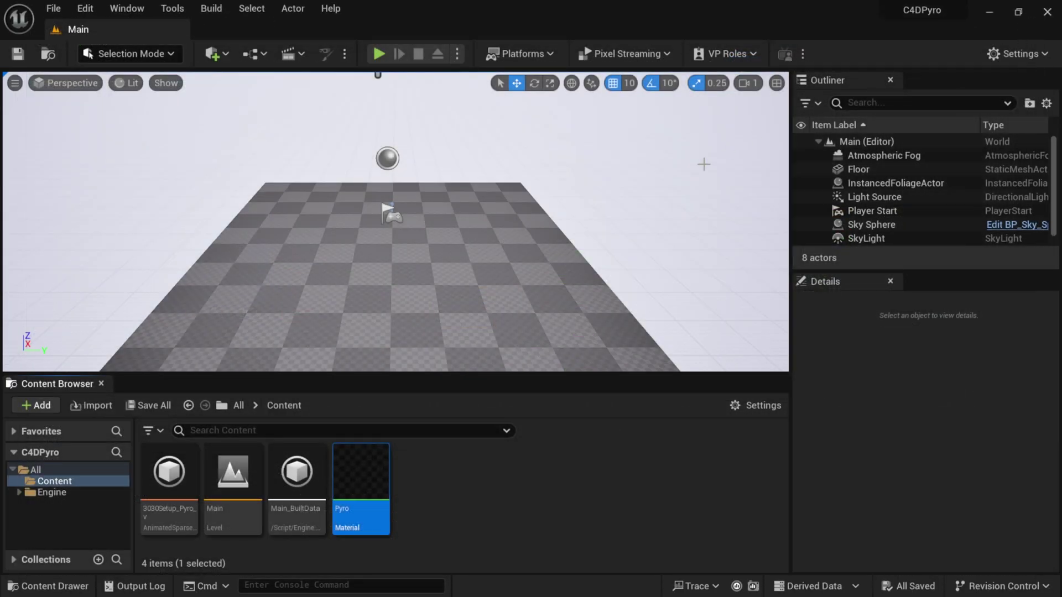
Step: Find the Heterogeneous Volume actor by searching "het", place one in the level, and close the actor placement list
click(213, 53)
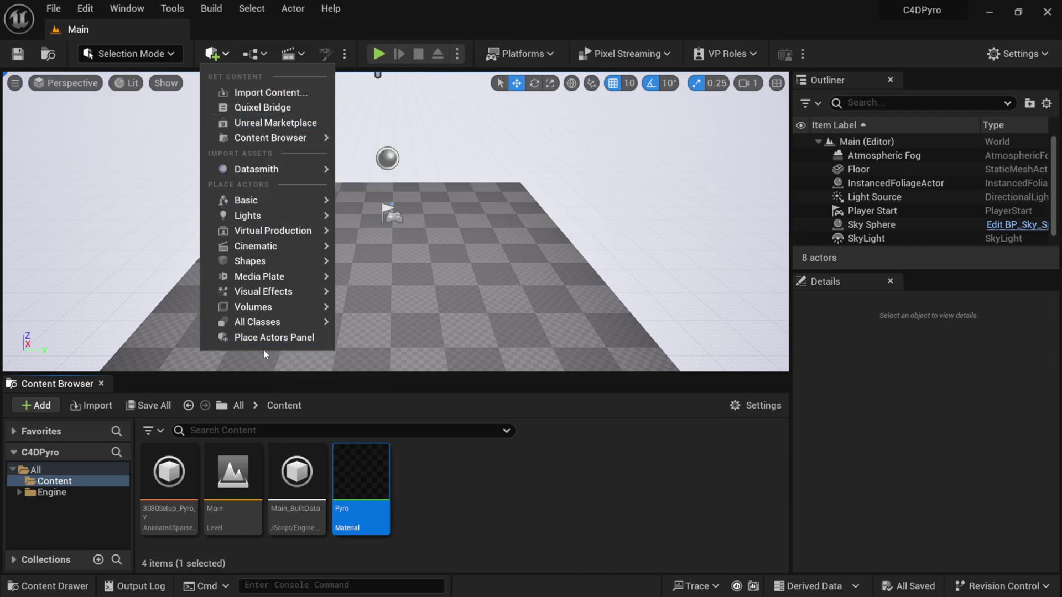
click(279, 338)
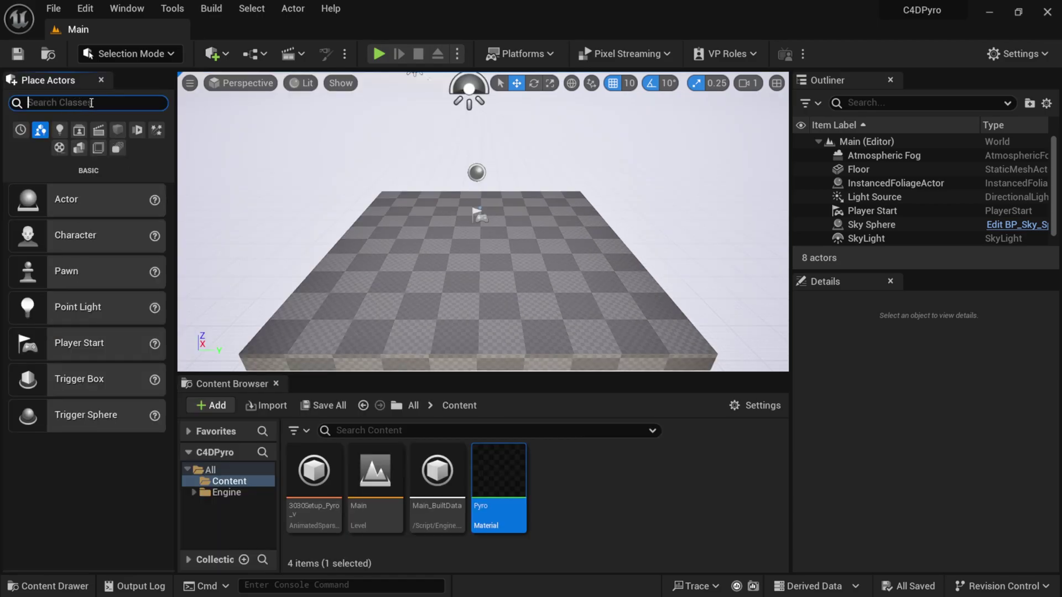
text(het)
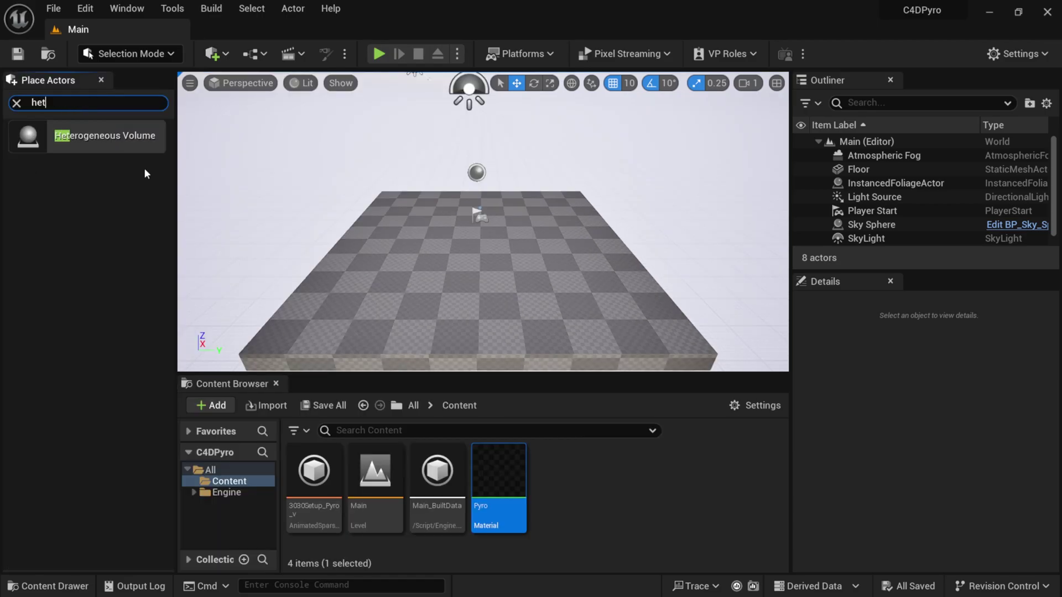
drag(177, 165, 197, 166)
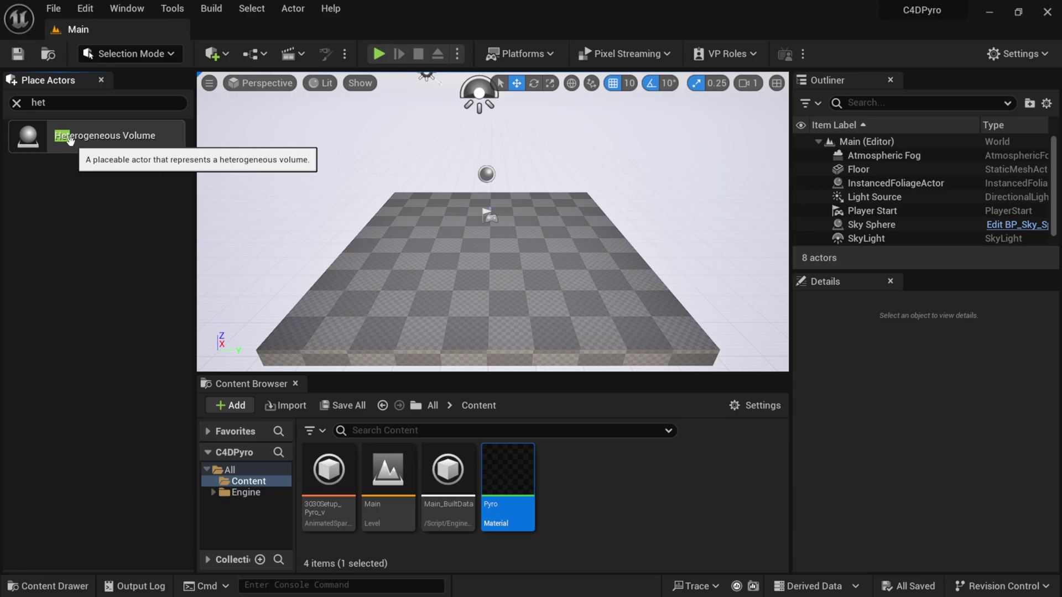
drag(71, 142, 318, 234)
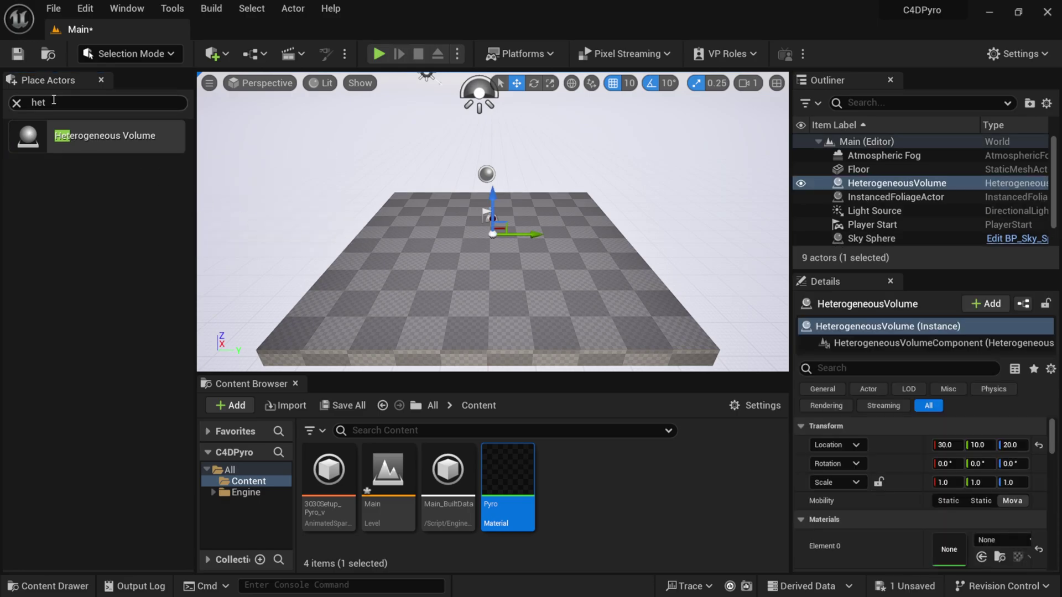
click(101, 81)
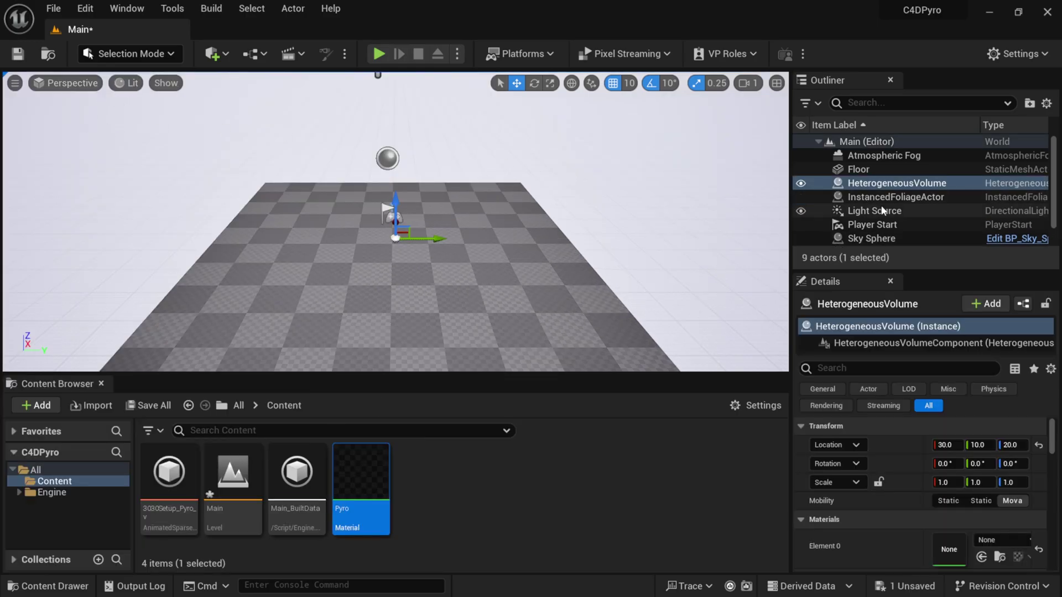
Step: Reset the HeterogeneousVolume's location and raise it to Z 180, directly above the origin
drag(902, 271, 902, 318)
click(879, 185)
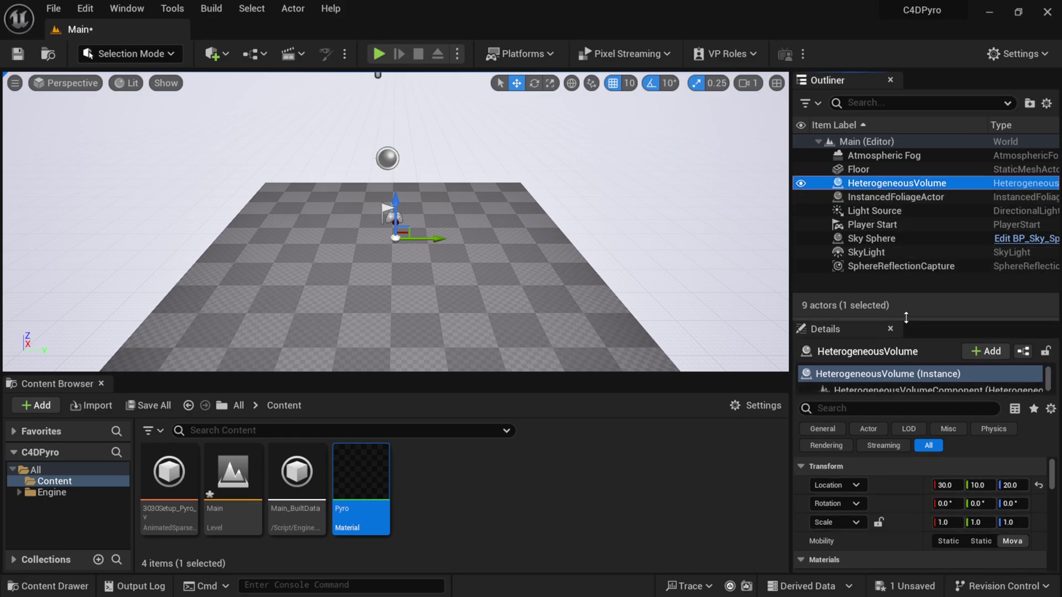
drag(907, 317, 904, 270)
click(1039, 442)
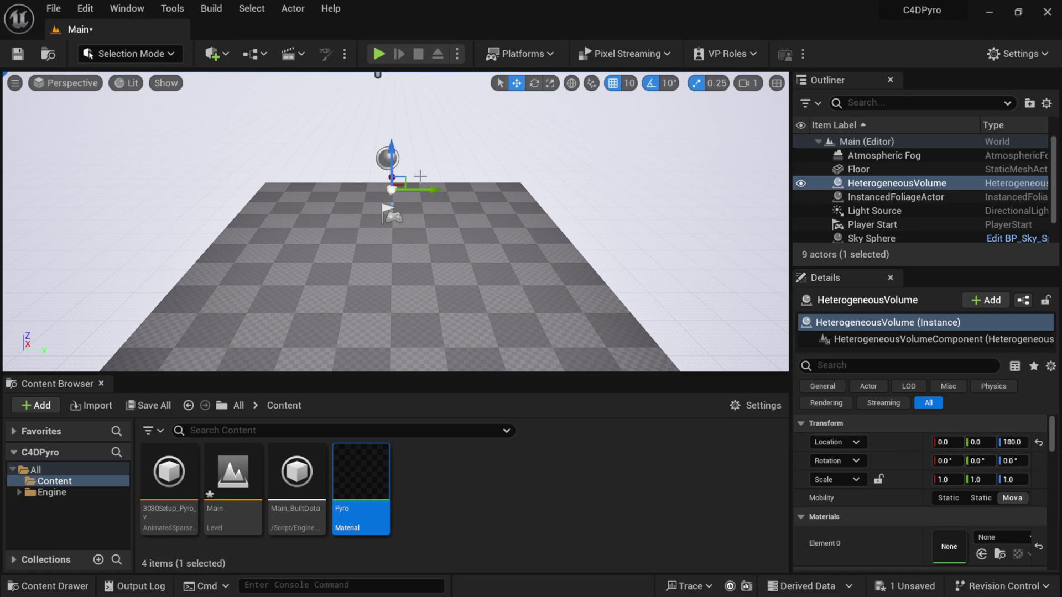
Step: Delete the Player Start and the Floor from the level
scroll(421, 175, up, 6)
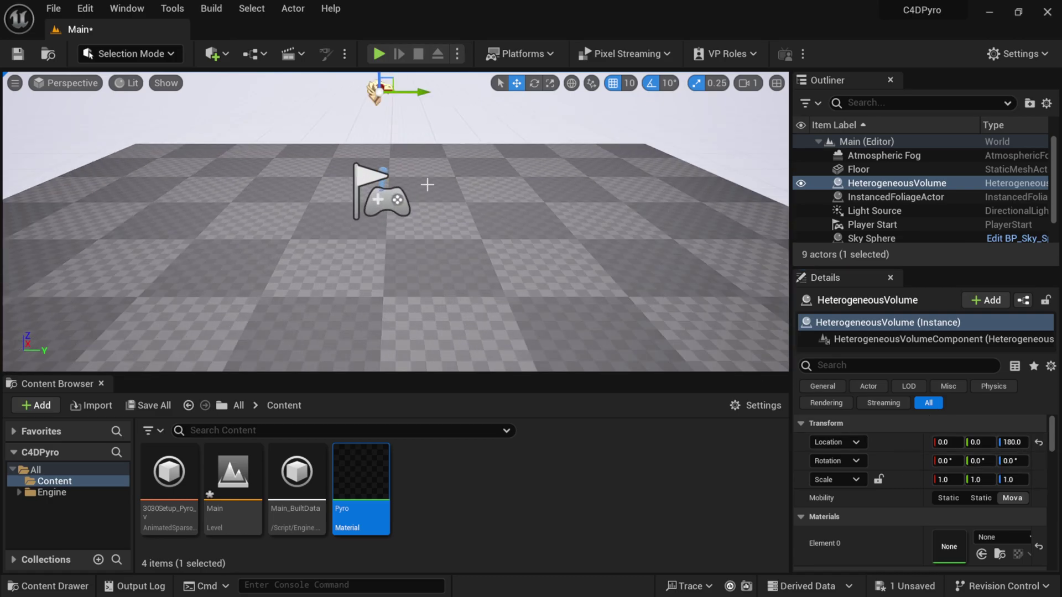
right_drag(427, 185, 427, 216)
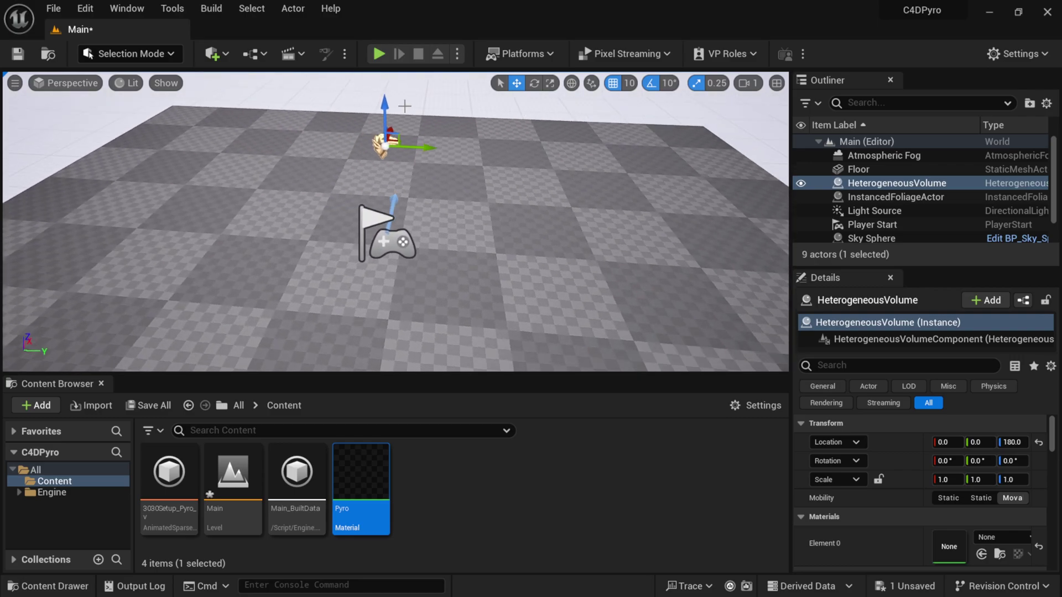
click(395, 246)
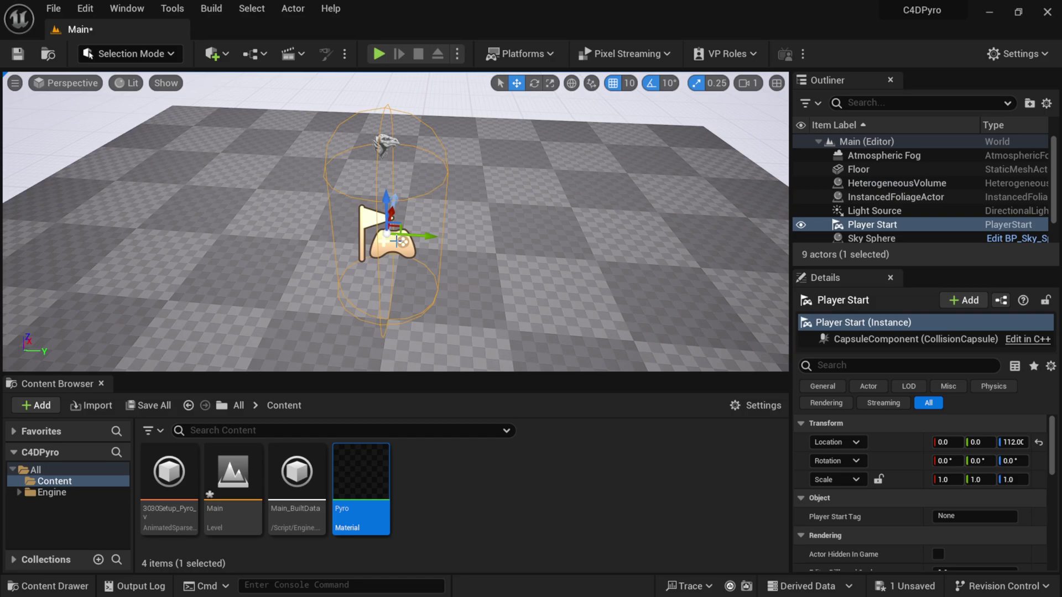
key(Delete)
scroll(398, 240, down, 5)
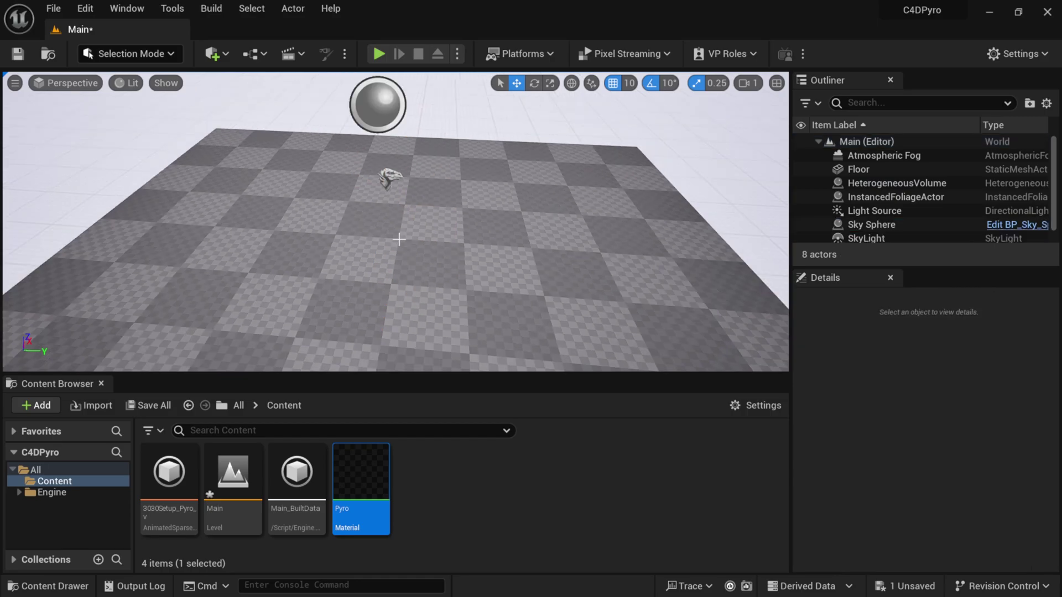
click(404, 240)
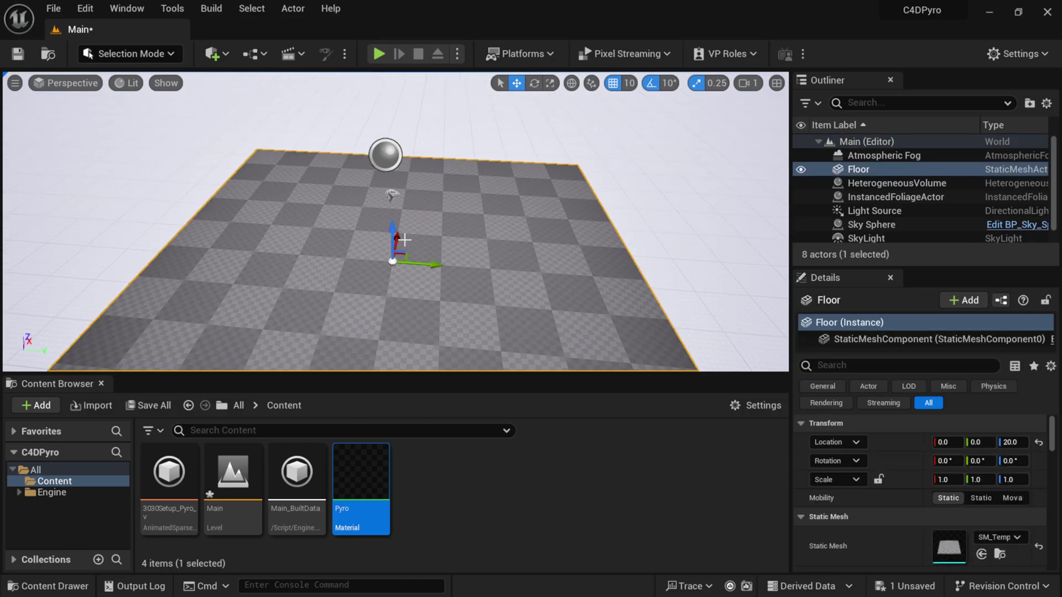
key(Delete)
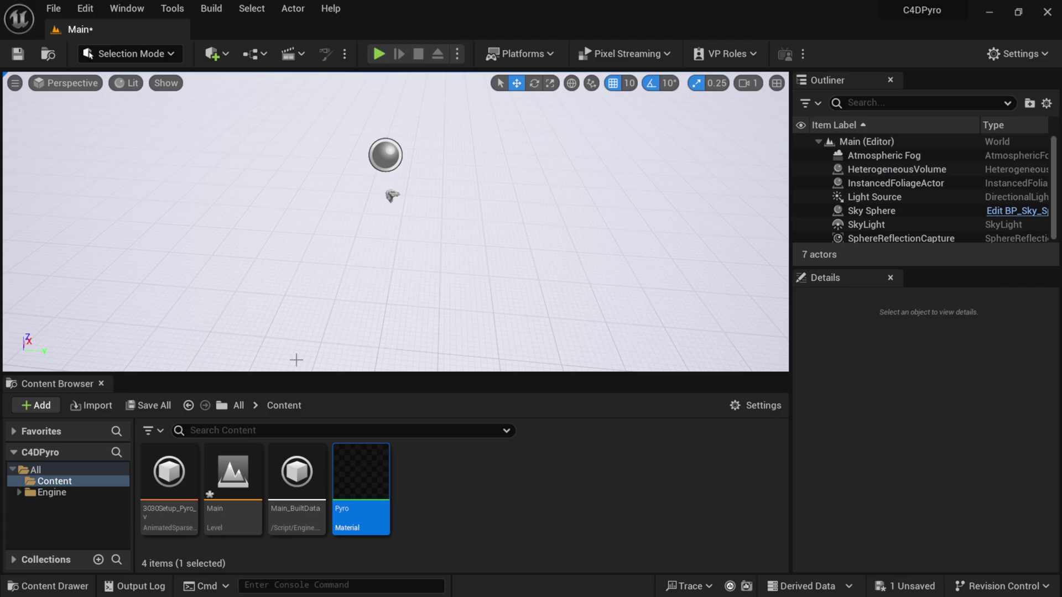
Step: Select the HeterogeneousVolume, show its material slot, and move the Pyro_Inst editor clear of the level viewport
click(391, 195)
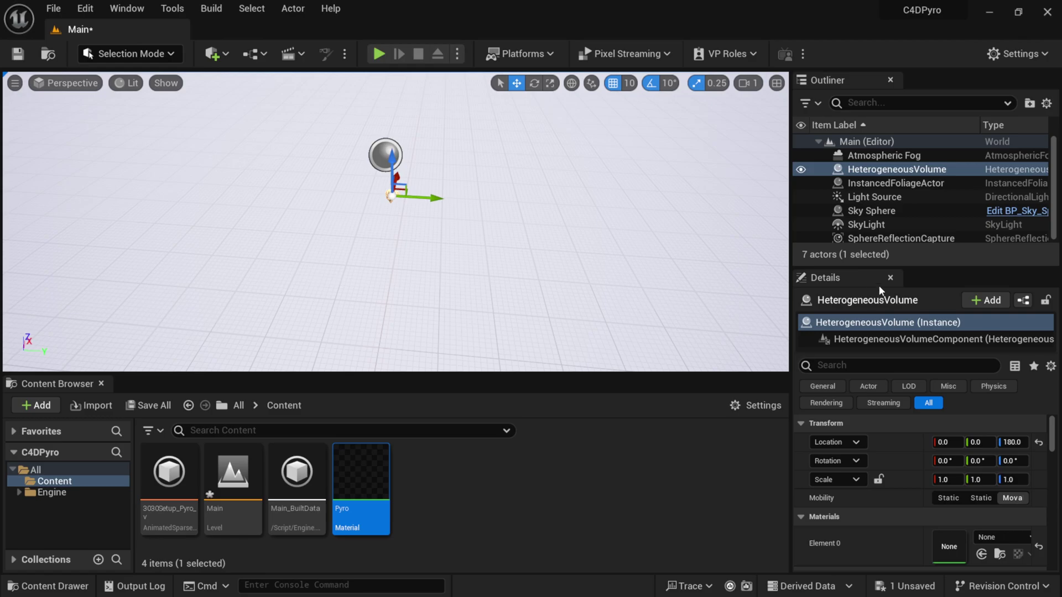
scroll(825, 504, down, 2)
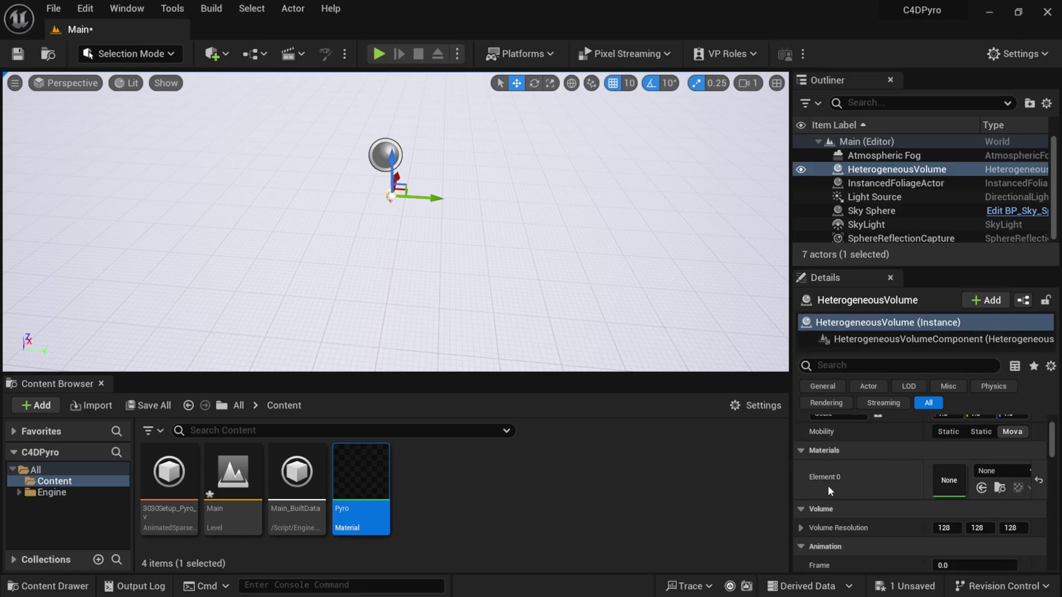
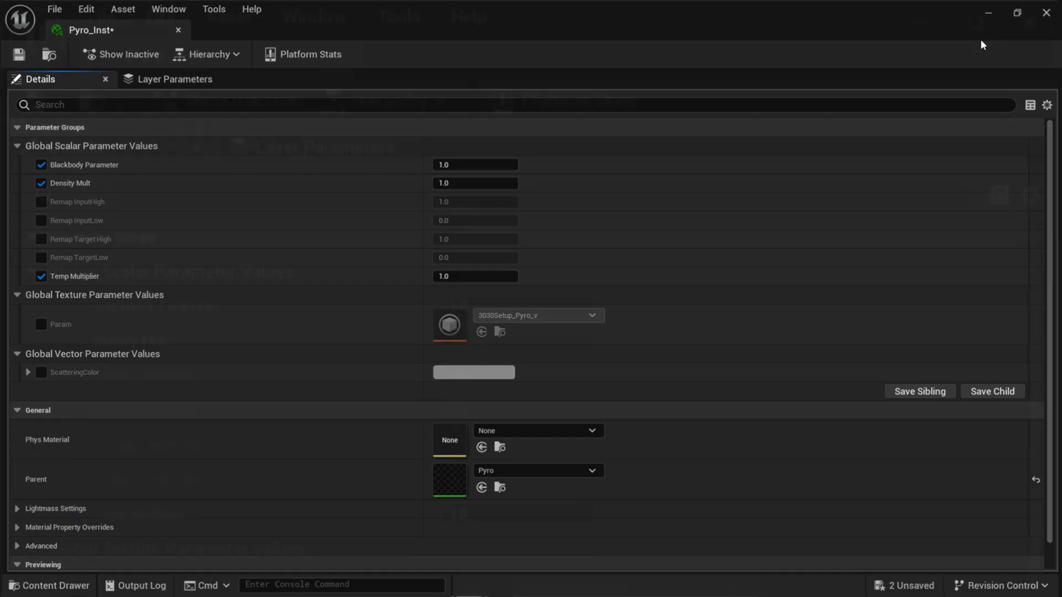
double_click(981, 39)
drag(555, 105, 508, 542)
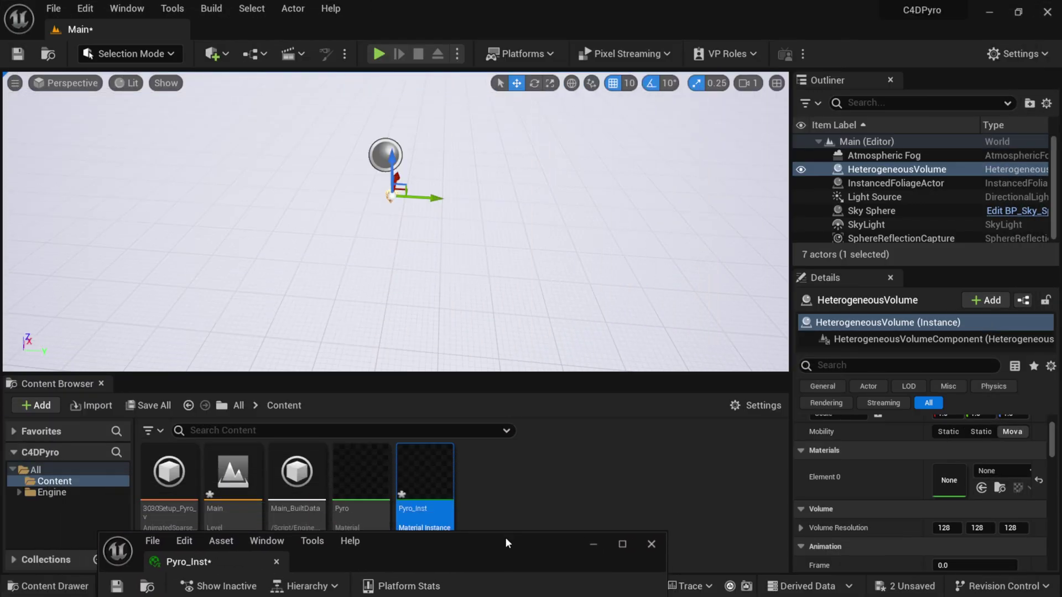
Step: Save the Main level and Pyro_Inst, and assign Pyro_Inst as the HeterogeneousVolume's Element 0 material
click(135, 407)
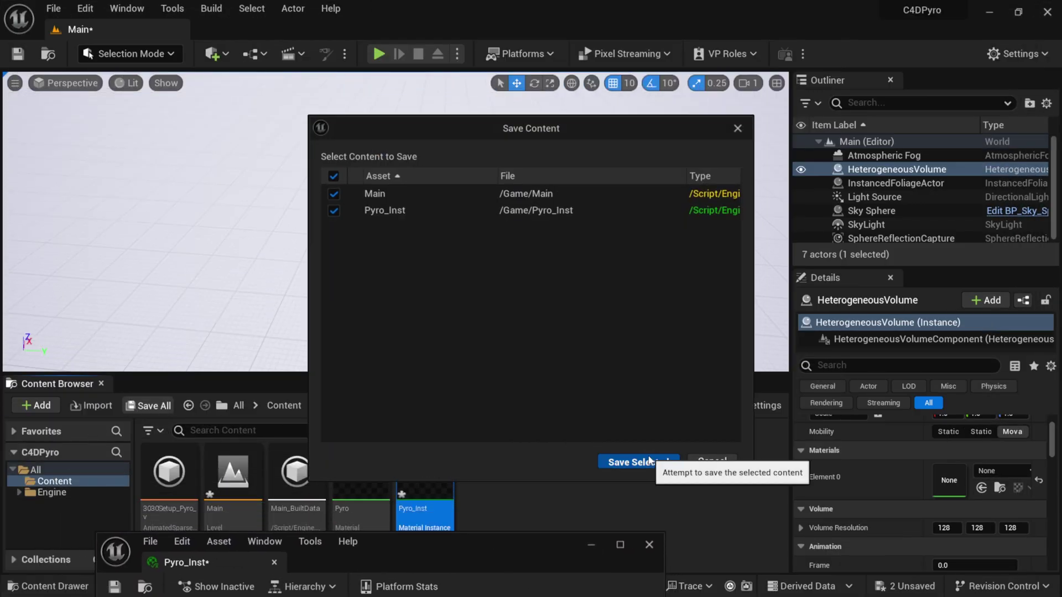
click(636, 462)
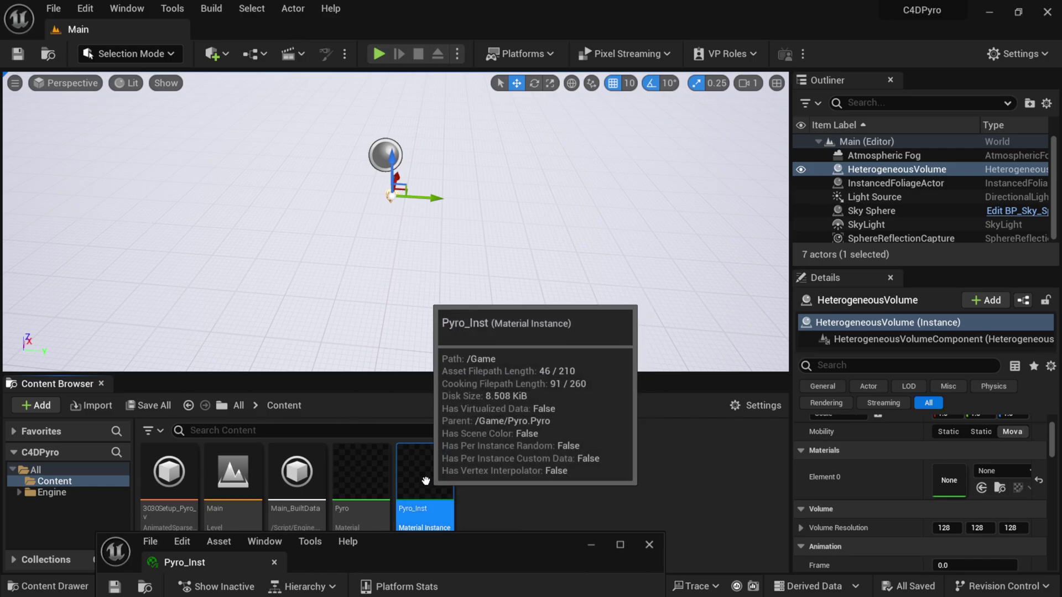
drag(425, 481, 943, 481)
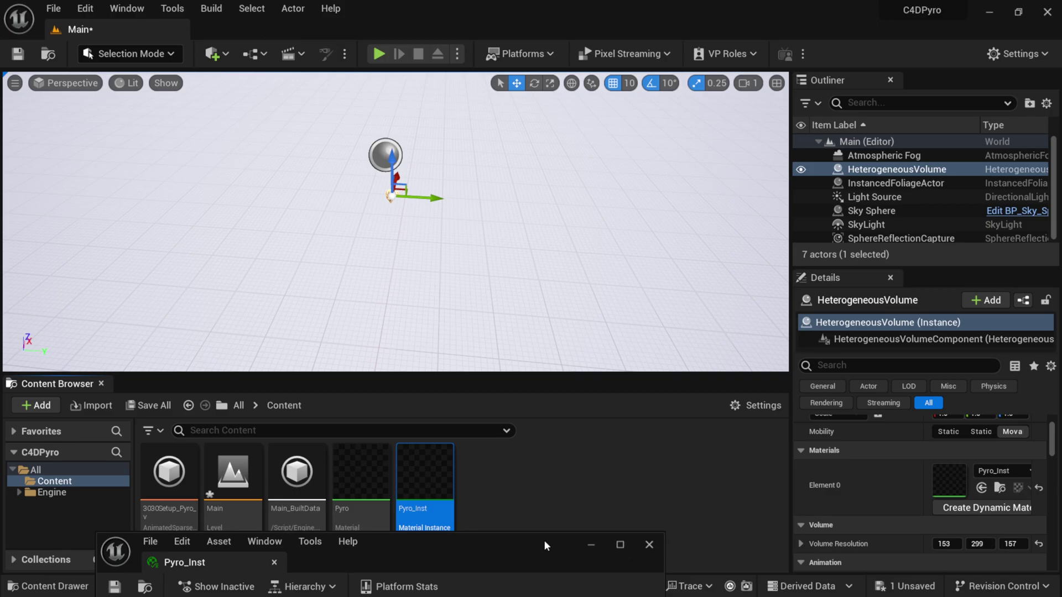
Step: Set the HeterogeneousVolume's animation frame rate to 30 and enable Playing and Looping
drag(543, 540, 501, 363)
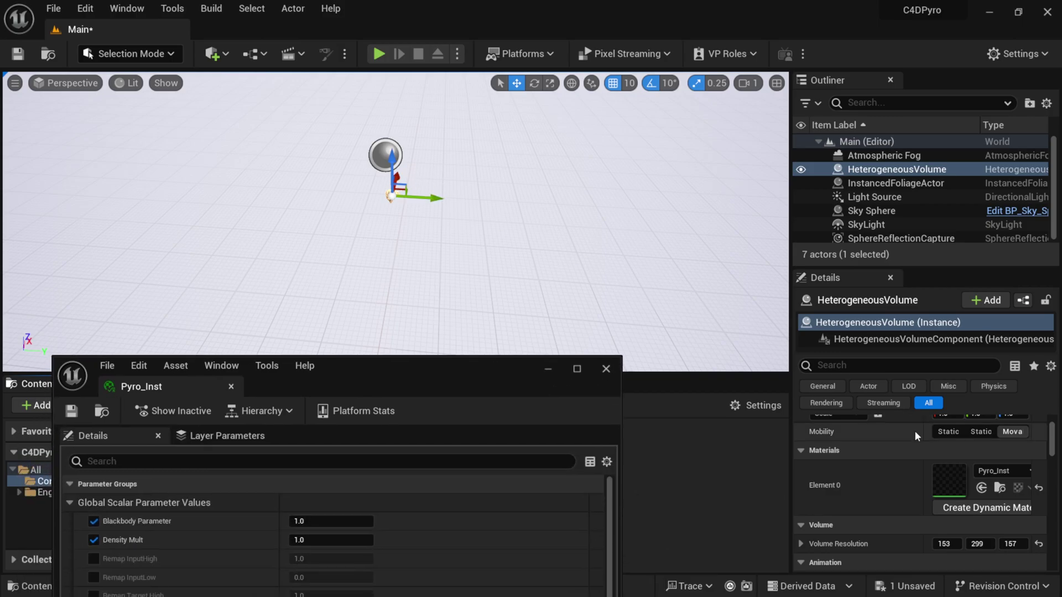
scroll(870, 493, down, 5)
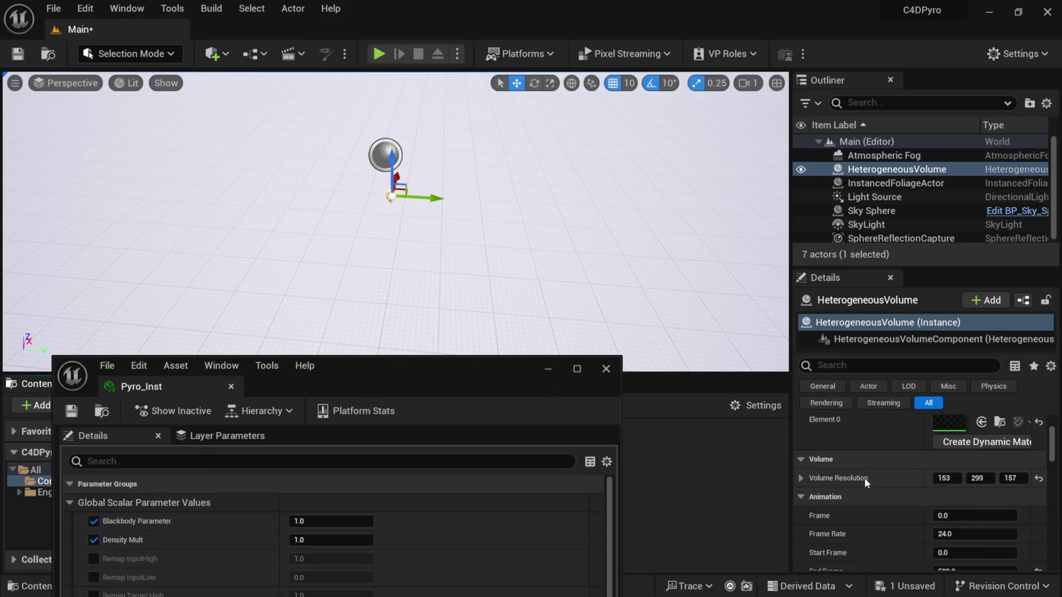
scroll(865, 479, down, 1)
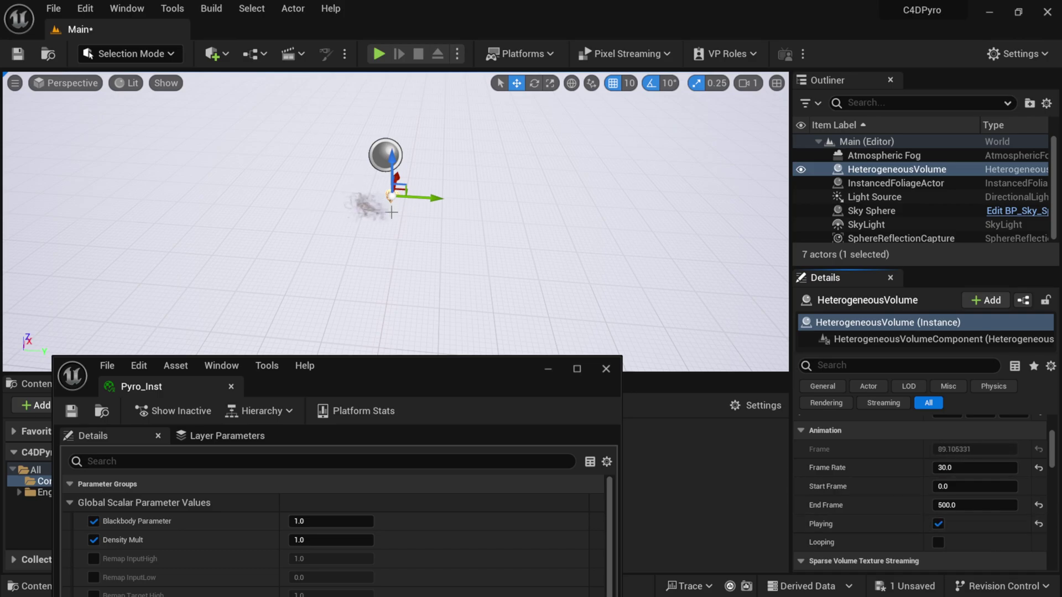
right_drag(352, 213, 270, 187)
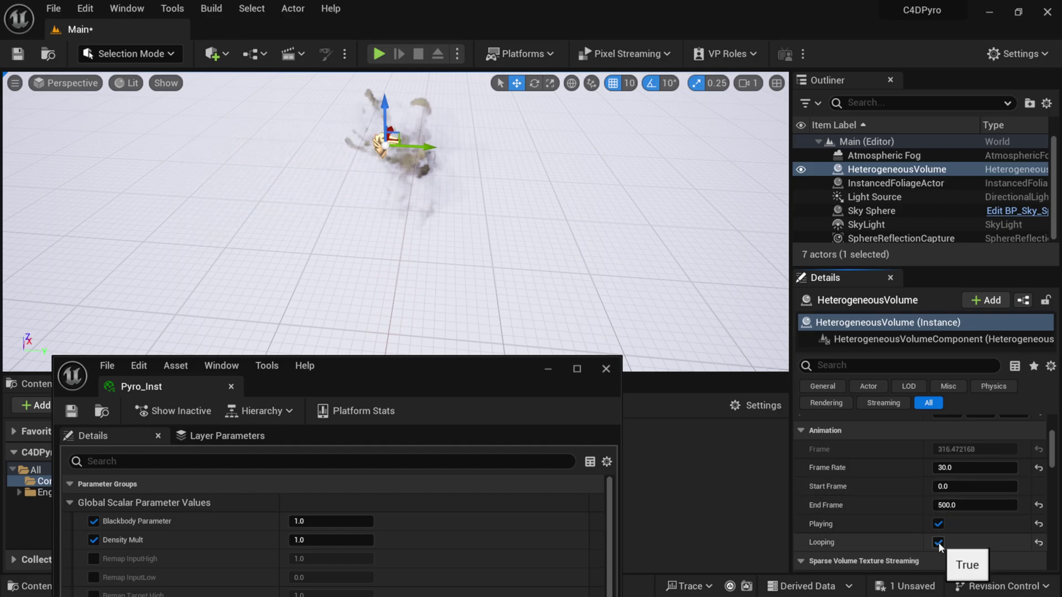
Step: Set Pyro_Inst's Temp Multiplier to 4500 with the explosion kept in view beside the instance editor
drag(427, 368, 665, 161)
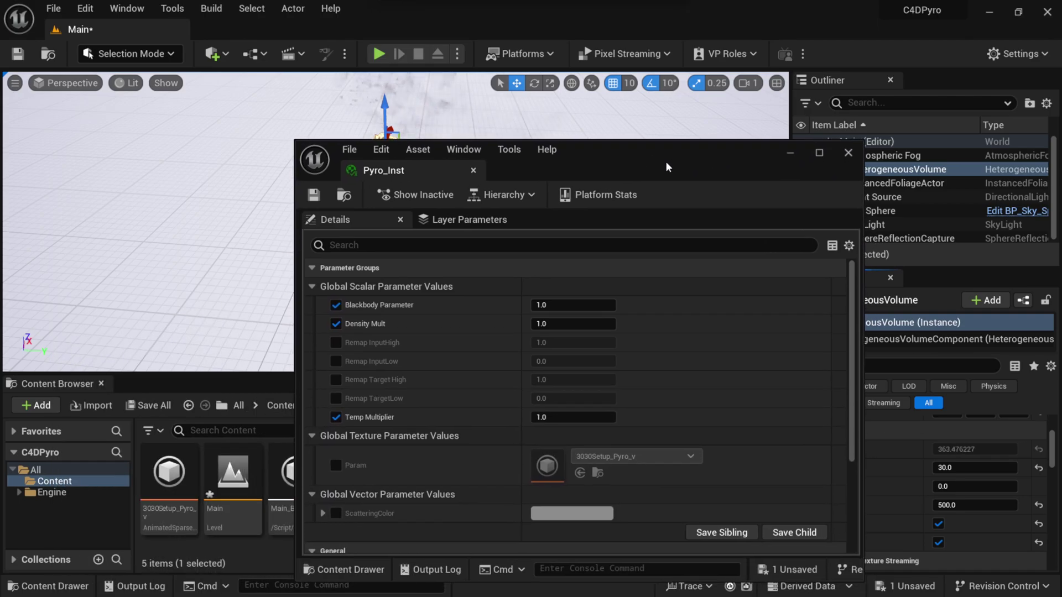
drag(573, 146, 707, 138)
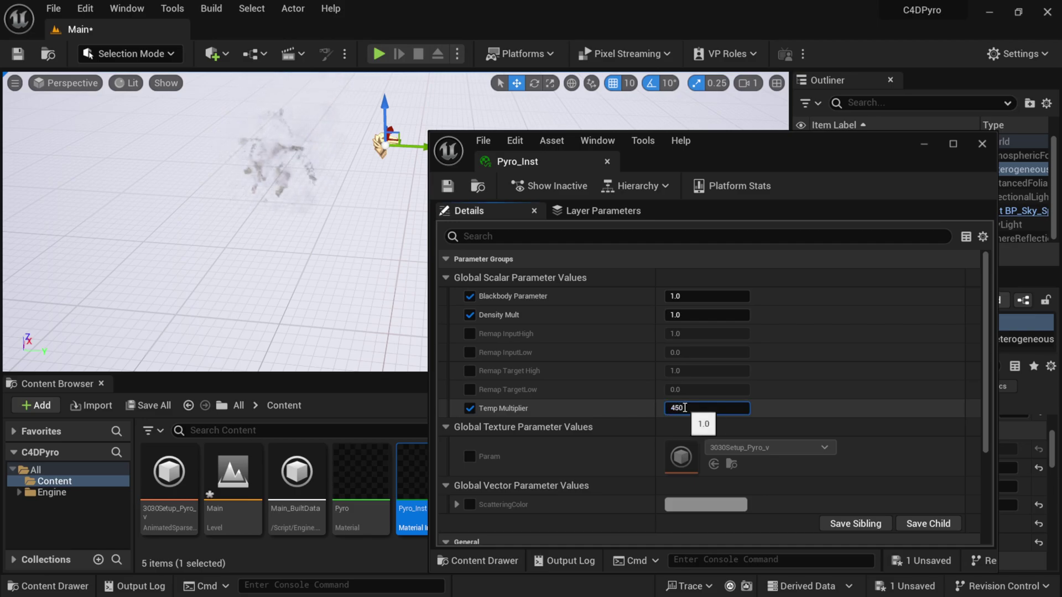
right_drag(260, 161, 301, 272)
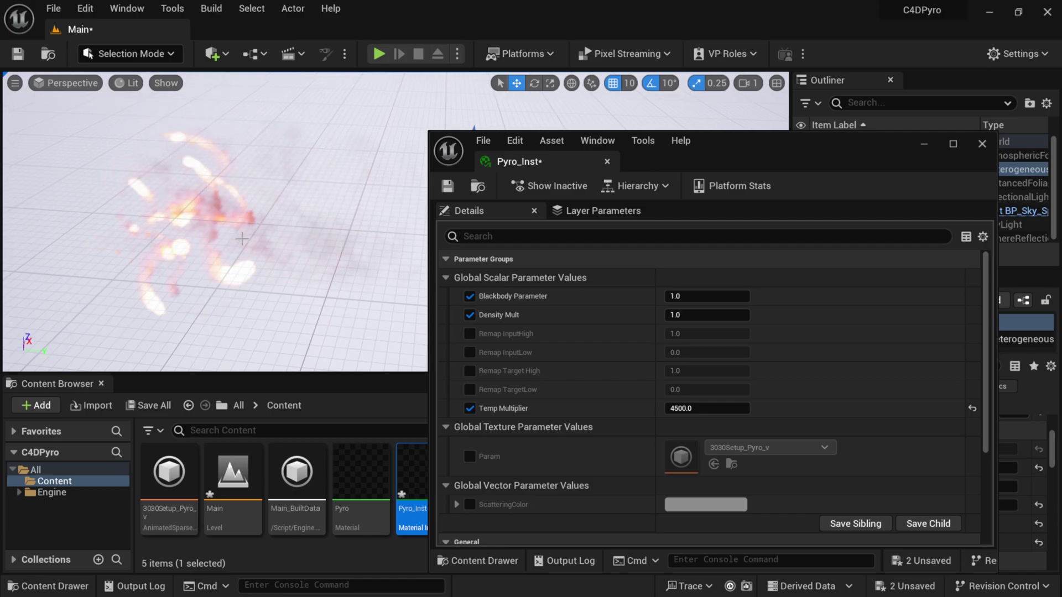
Step: Set Pyro_Inst's Blackbody Parameter to 0.1
click(704, 295)
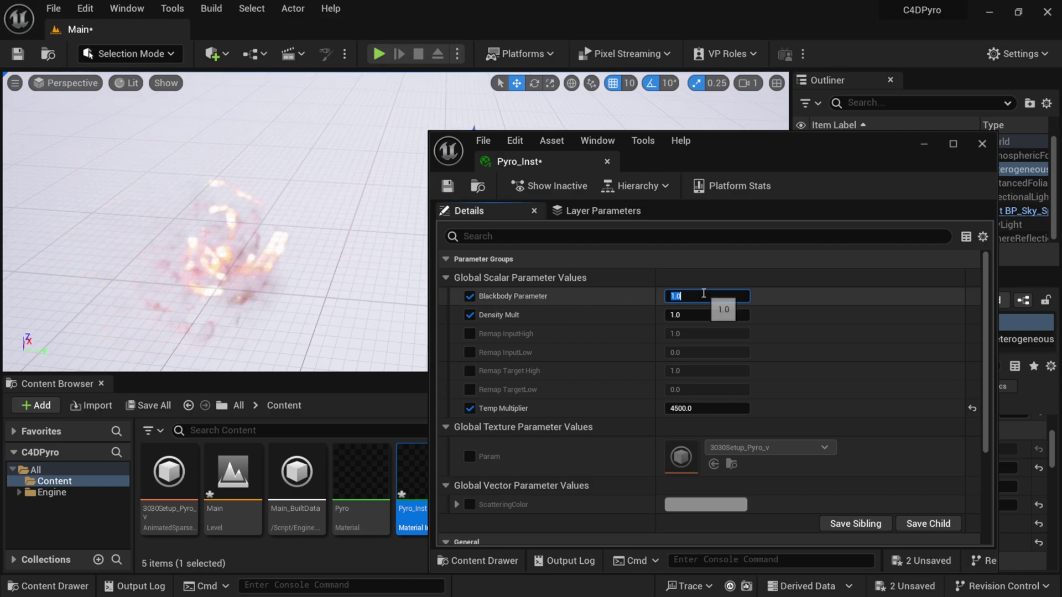
key(BackSpace)
text(0.1)
key(Return)
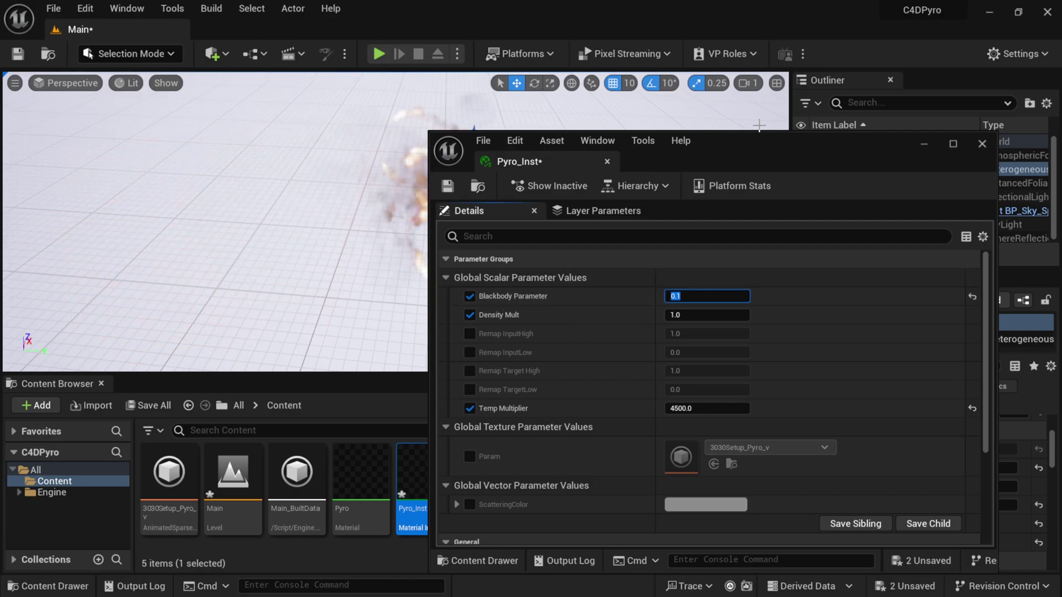
Step: Set Pyro_Inst's Density Mult to 5, keeping the explosion uncovered beside the instance editor
drag(658, 178, 743, 187)
right_drag(365, 226, 343, 204)
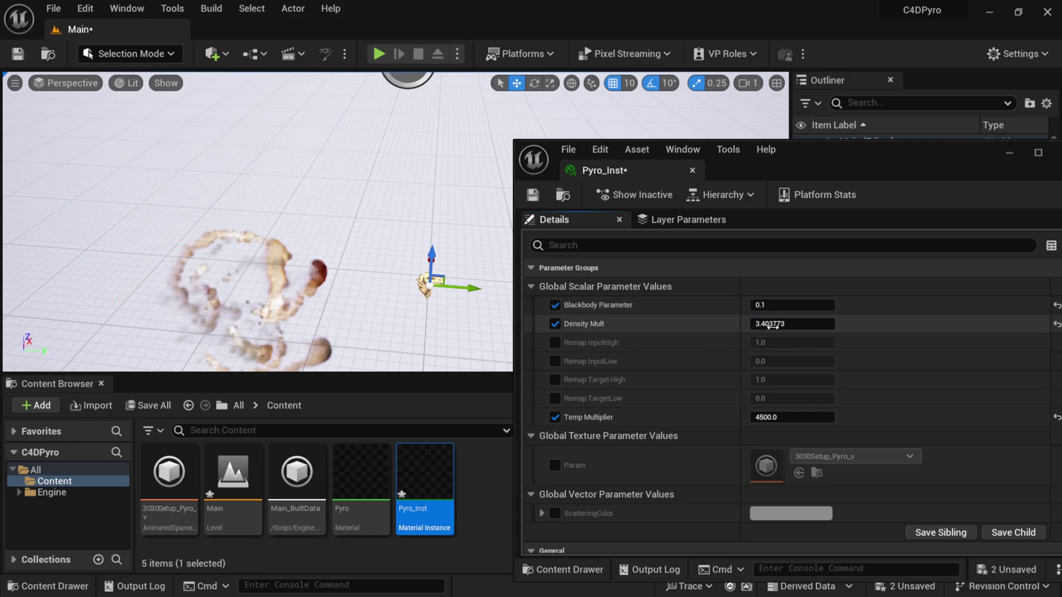
text(5)
key(Return)
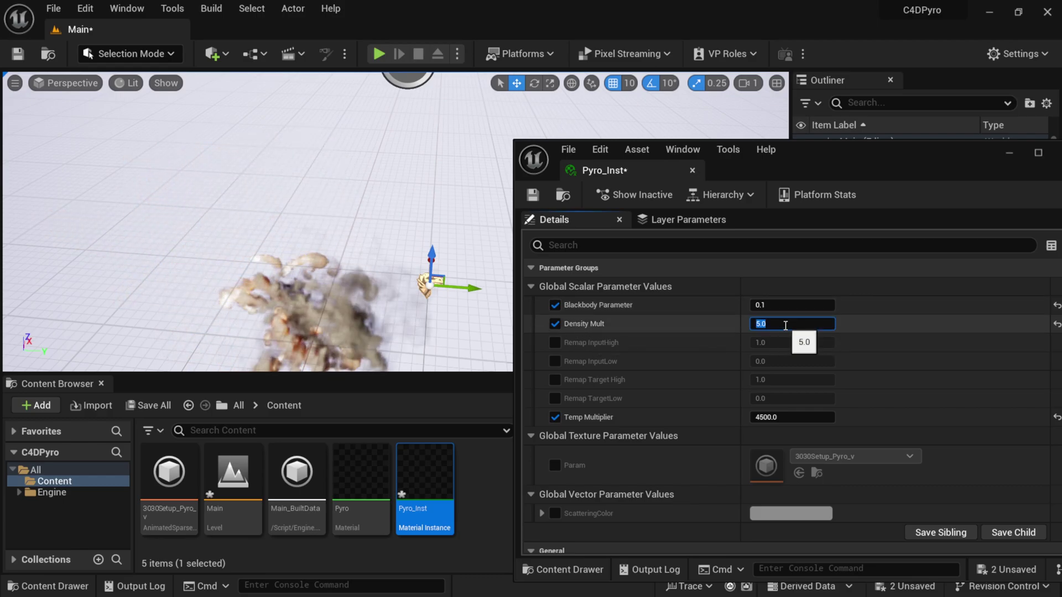
Step: Raise Pyro_Inst's Temp Multiplier to 6000 and check the explosion in the viewport
click(756, 417)
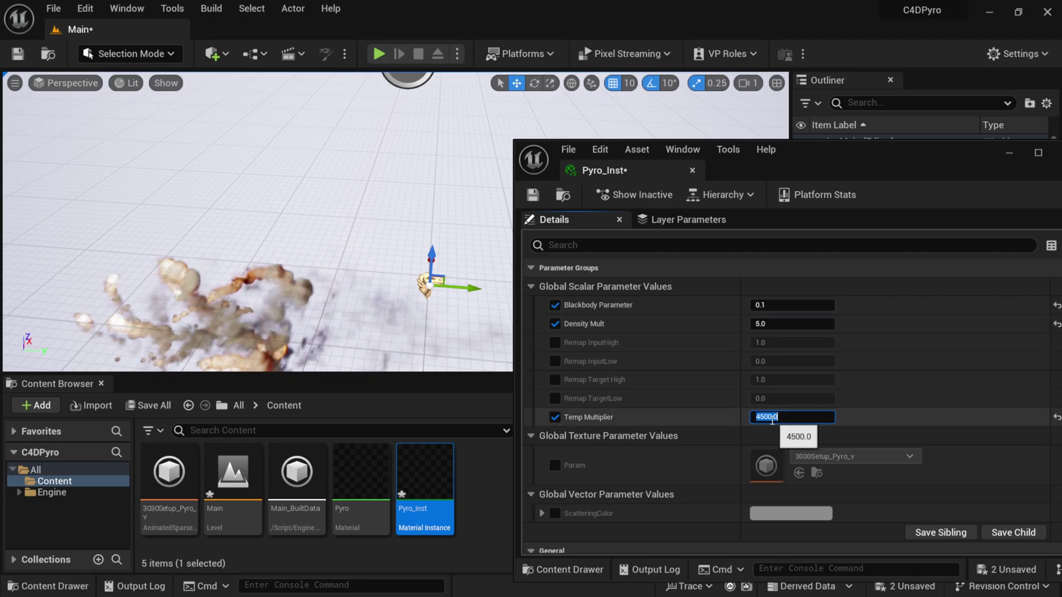
text(6000)
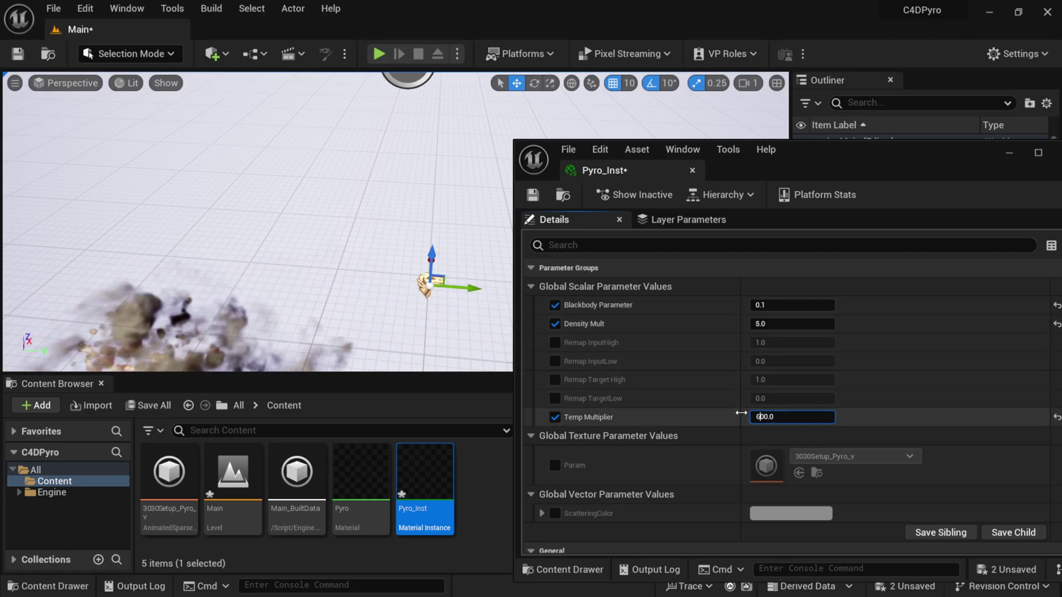
key(Return)
right_drag(262, 327, 288, 310)
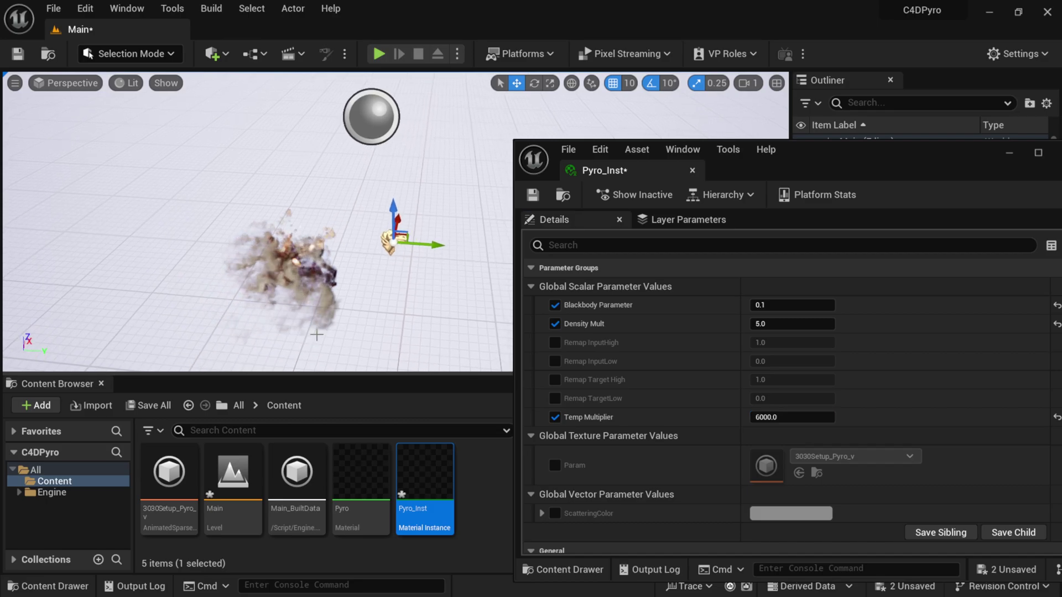
Step: Raise Pyro_Inst's Temp Multiplier to 9000 and check the brighter fire from another angle
click(760, 417)
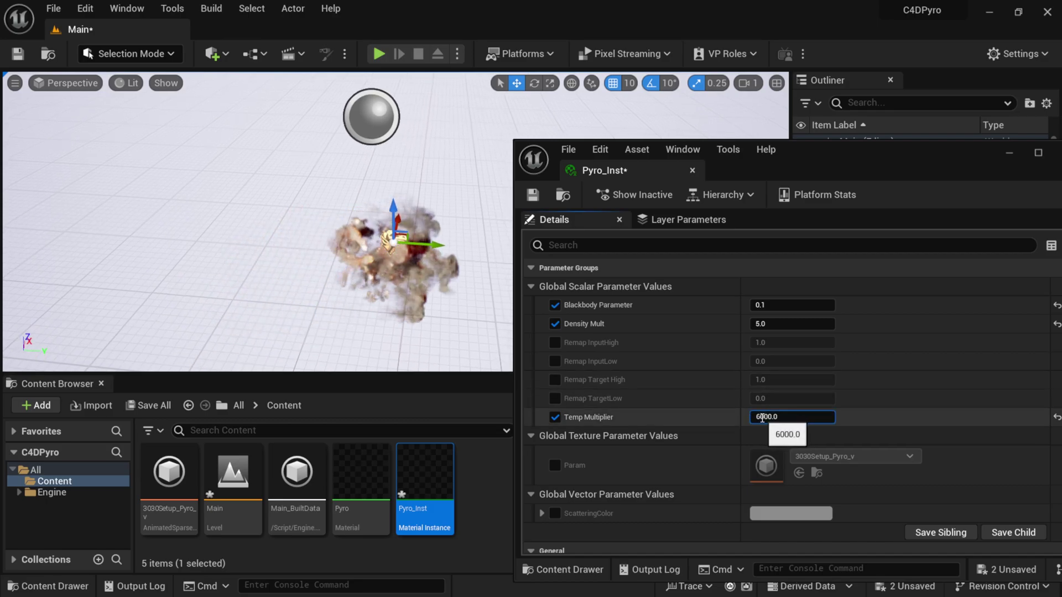
key(BackSpace)
text(9)
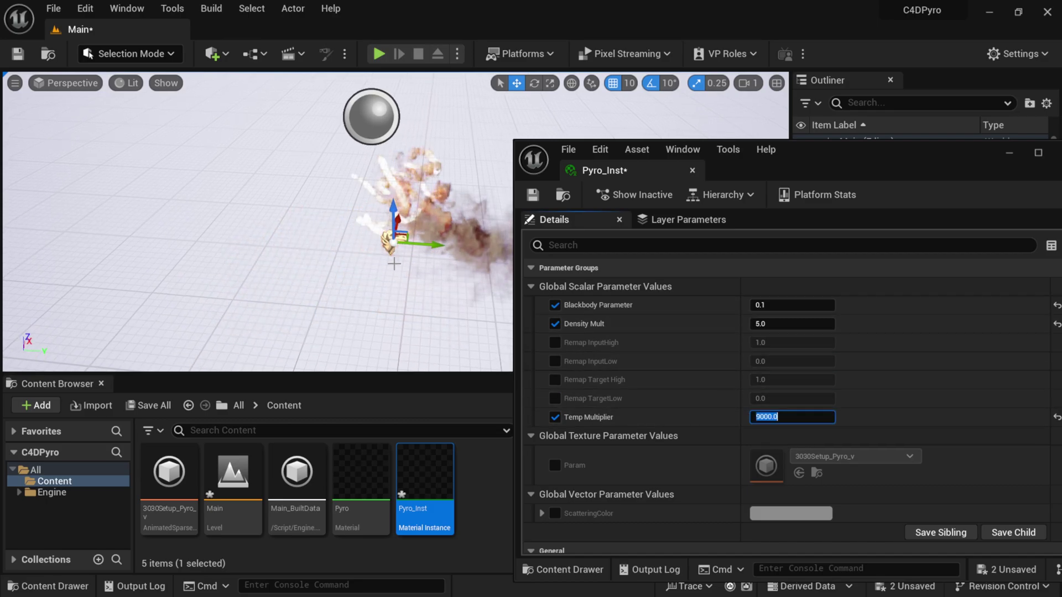
right_drag(387, 249, 426, 253)
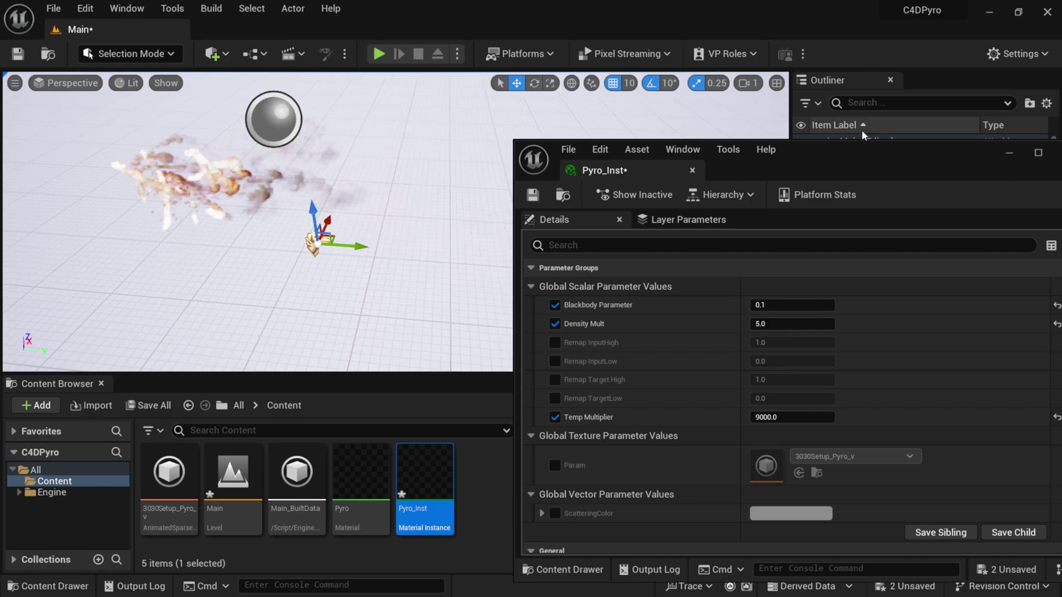
Step: Save the Pyro_Inst material instance, close its editor, and inspect the playing explosion in the level
drag(844, 154, 785, 137)
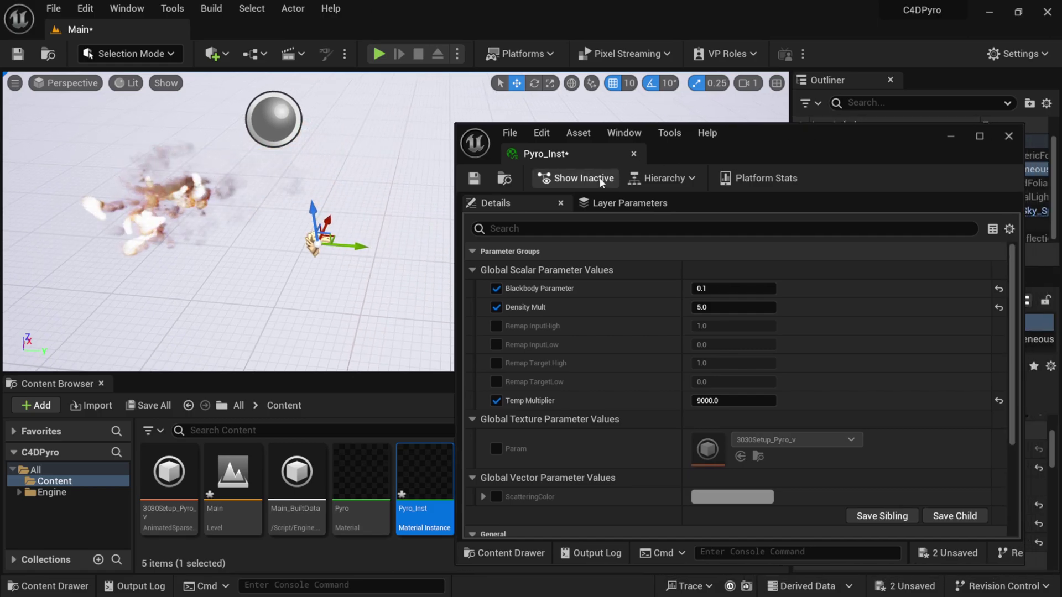
click(474, 178)
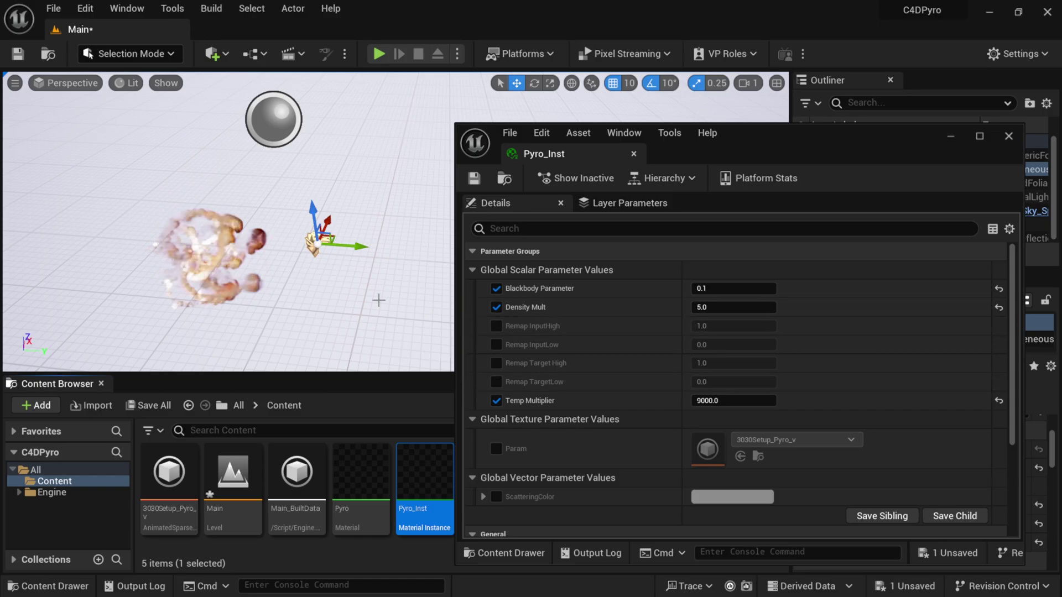
click(1008, 136)
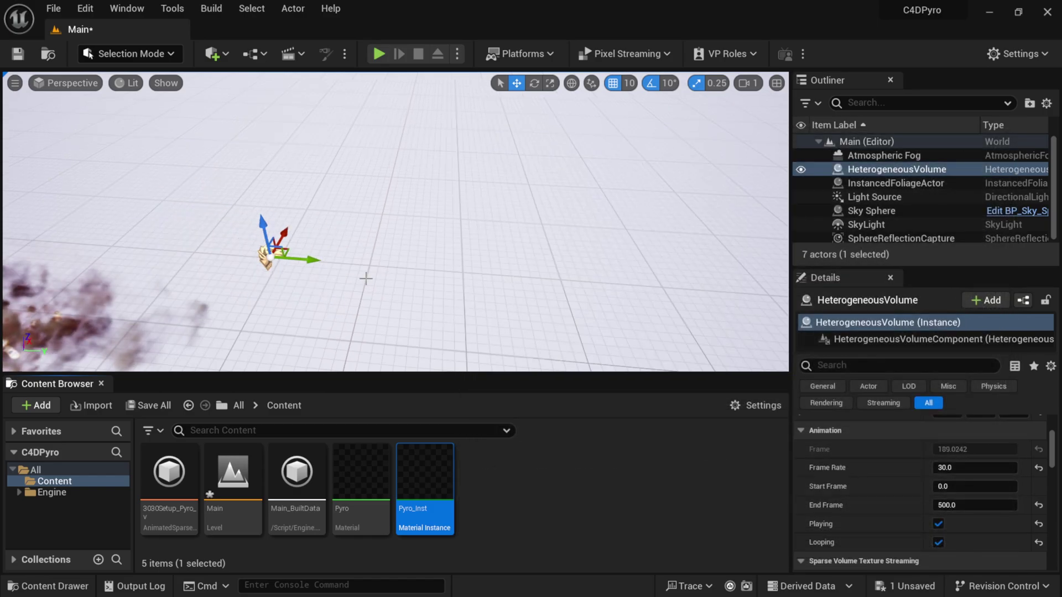
right_drag(309, 292, 525, 283)
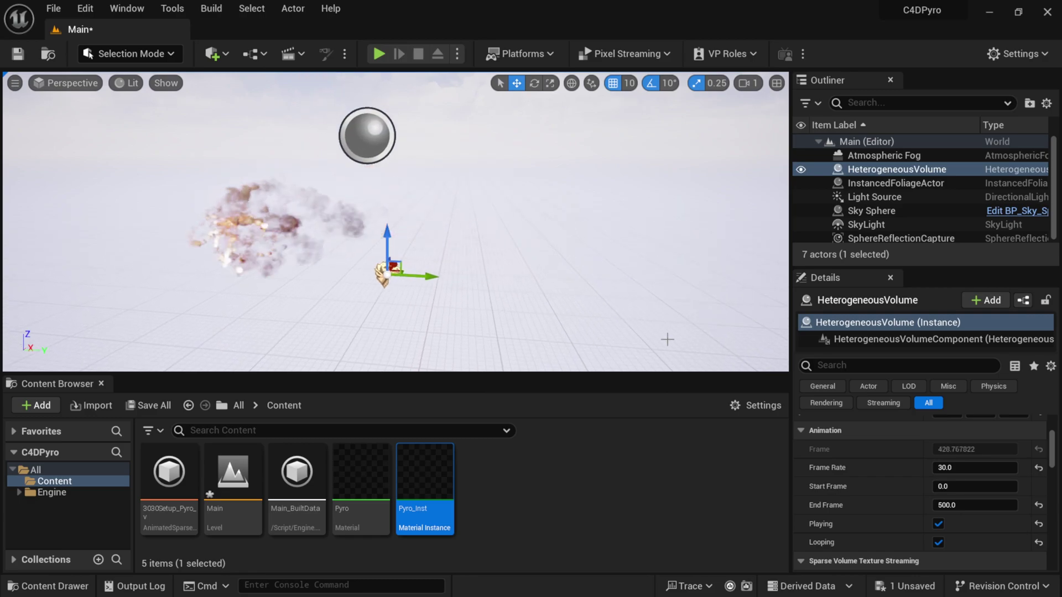